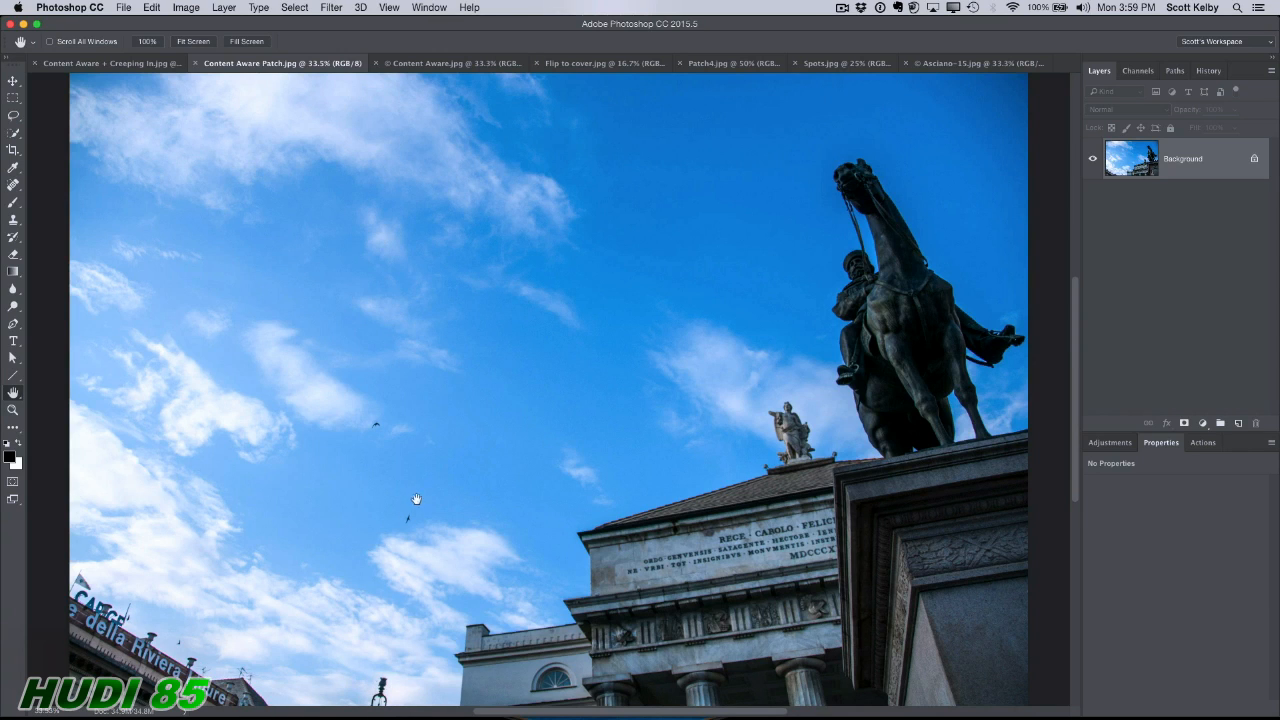
# Step: Remove the two small birds from the sky with the Clone Stamp, sampling nearby clean sky and reducing the brush size
pyautogui.click(13, 220)
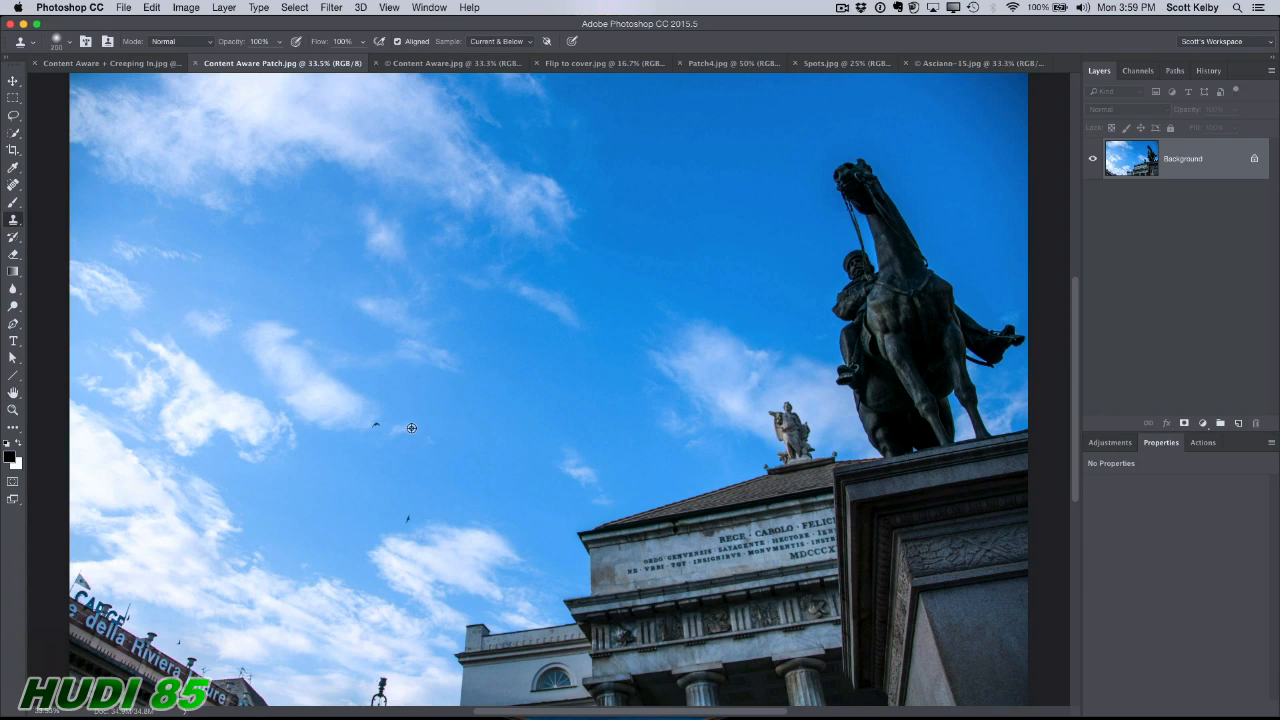
pyautogui.keyDown('alt'); pyautogui.click(340, 415); pyautogui.keyUp('alt')
pyautogui.click(371, 423)
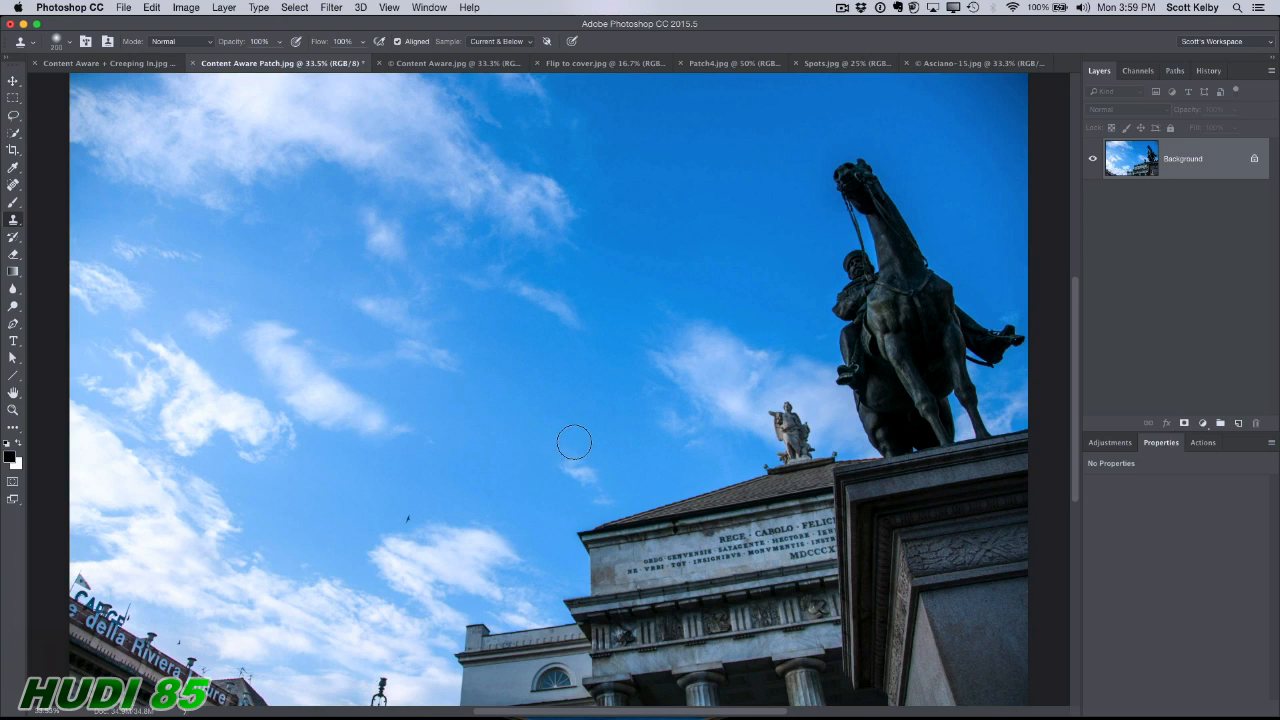
pyautogui.press('[')
pyautogui.press('[')
pyautogui.press('[')
pyautogui.press('[')
# Step: Lasso the lamp post at the photo's lower edge and replace it with a Content-Aware fill at 100% opacity
pyautogui.click(14, 116)
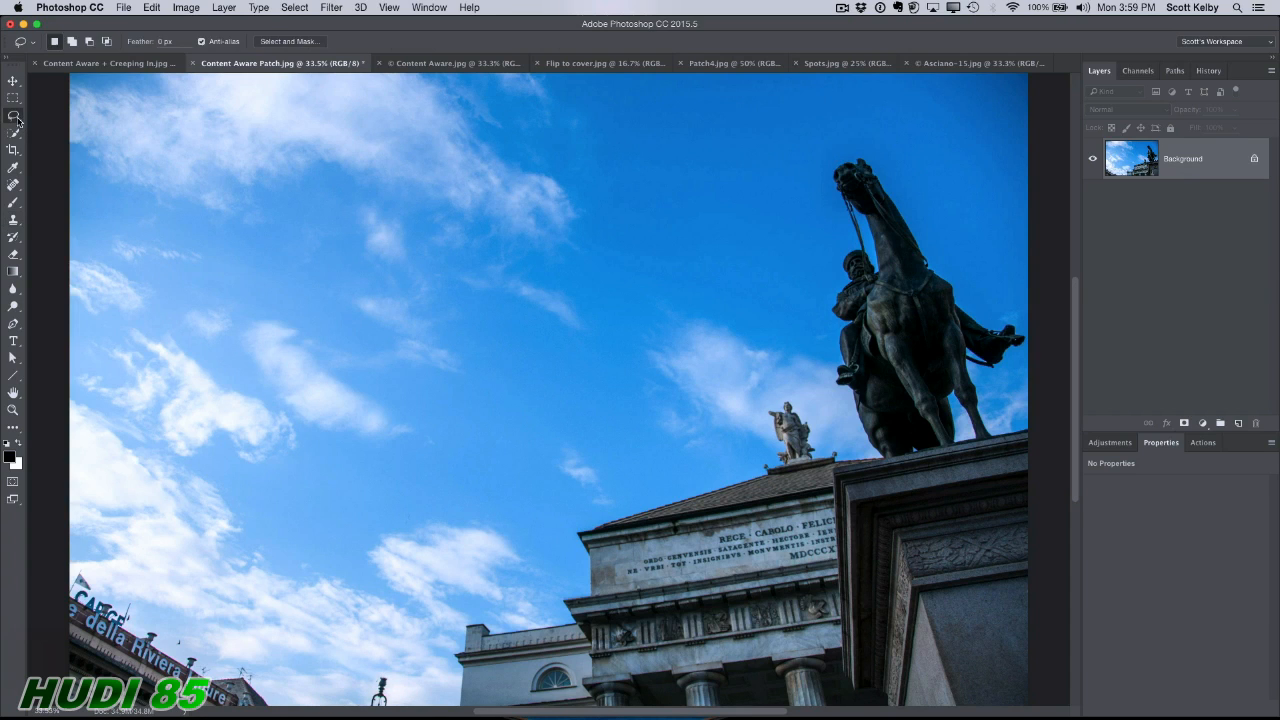
pyautogui.click(357, 711)
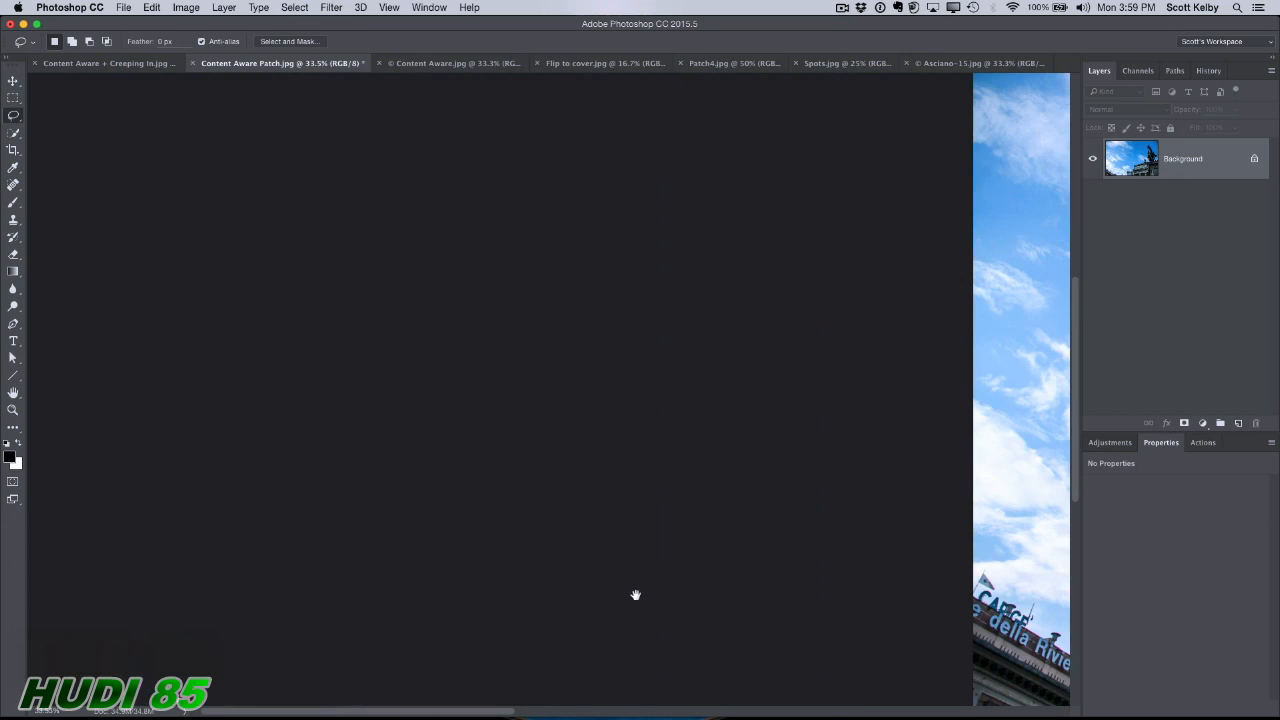
pyautogui.moveTo(636, 595); pyautogui.dragTo(262, 570)
pyautogui.moveTo(786, 566); pyautogui.dragTo(233, 522)
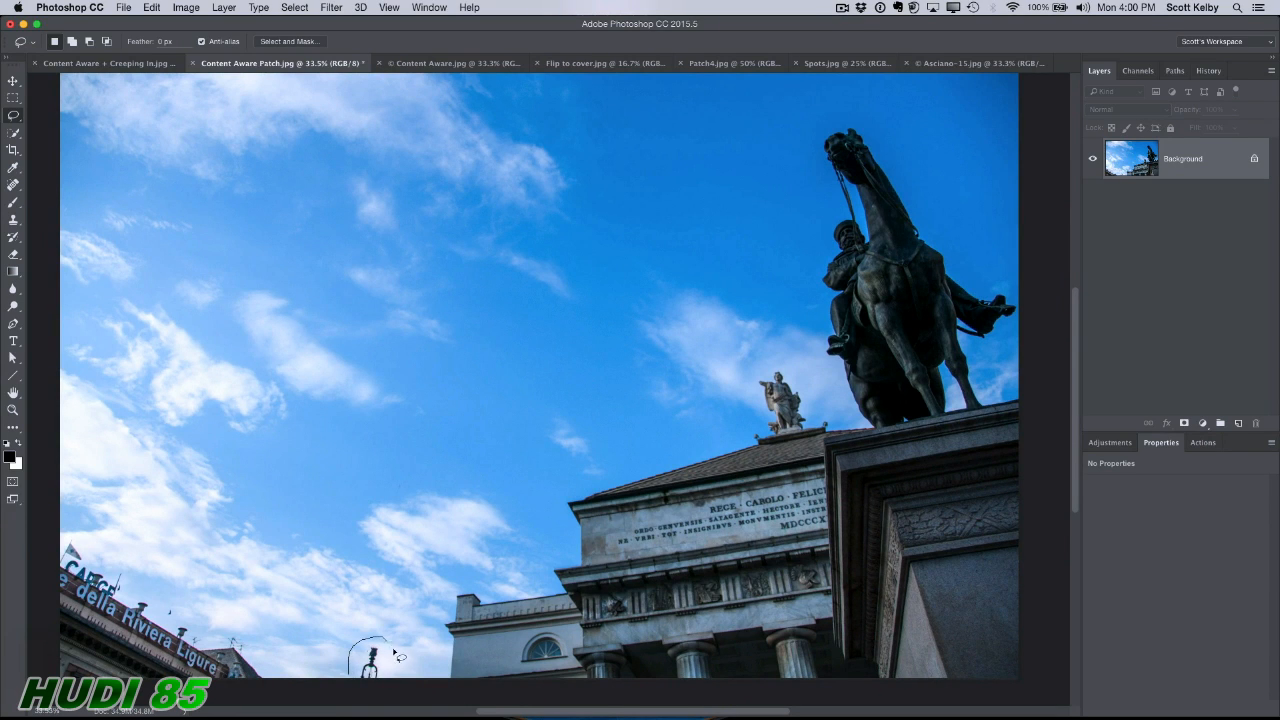
pyautogui.moveTo(398, 655)
pyautogui.mouseDown()
pyautogui.moveTo(400, 688)
pyautogui.moveTo(356, 685)
pyautogui.mouseUp()
pyautogui.click(151, 8)
pyautogui.click(198, 208)
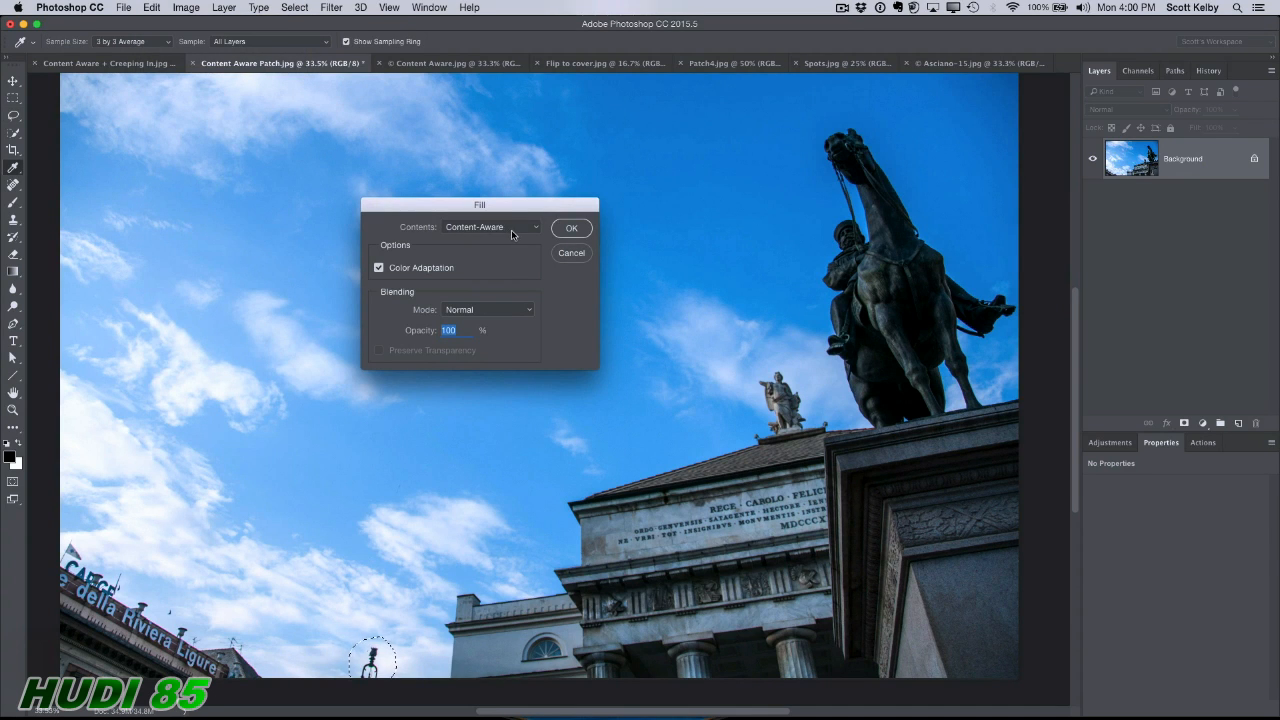
pyautogui.click(572, 230)
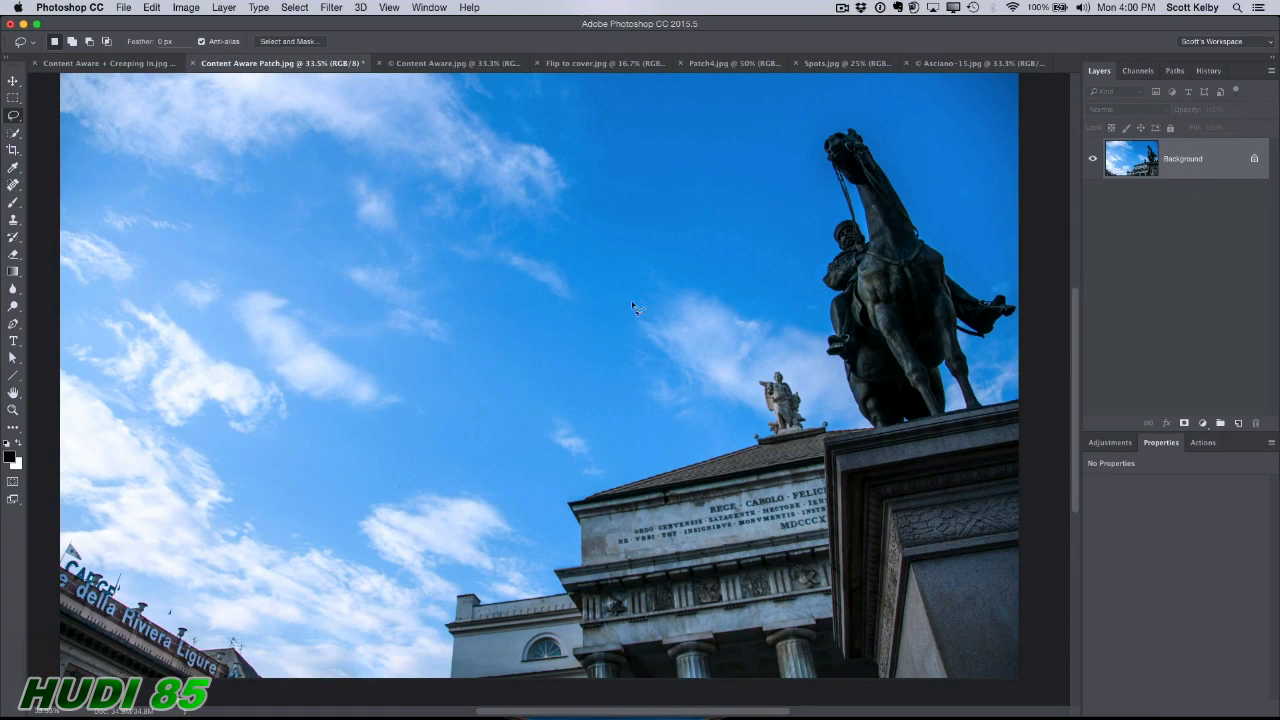
# Step: Lasso the building with the rooftop sign in the photo's lower-left corner, replace it with a Content-Aware fill, and deselect
pyautogui.click(151, 8)
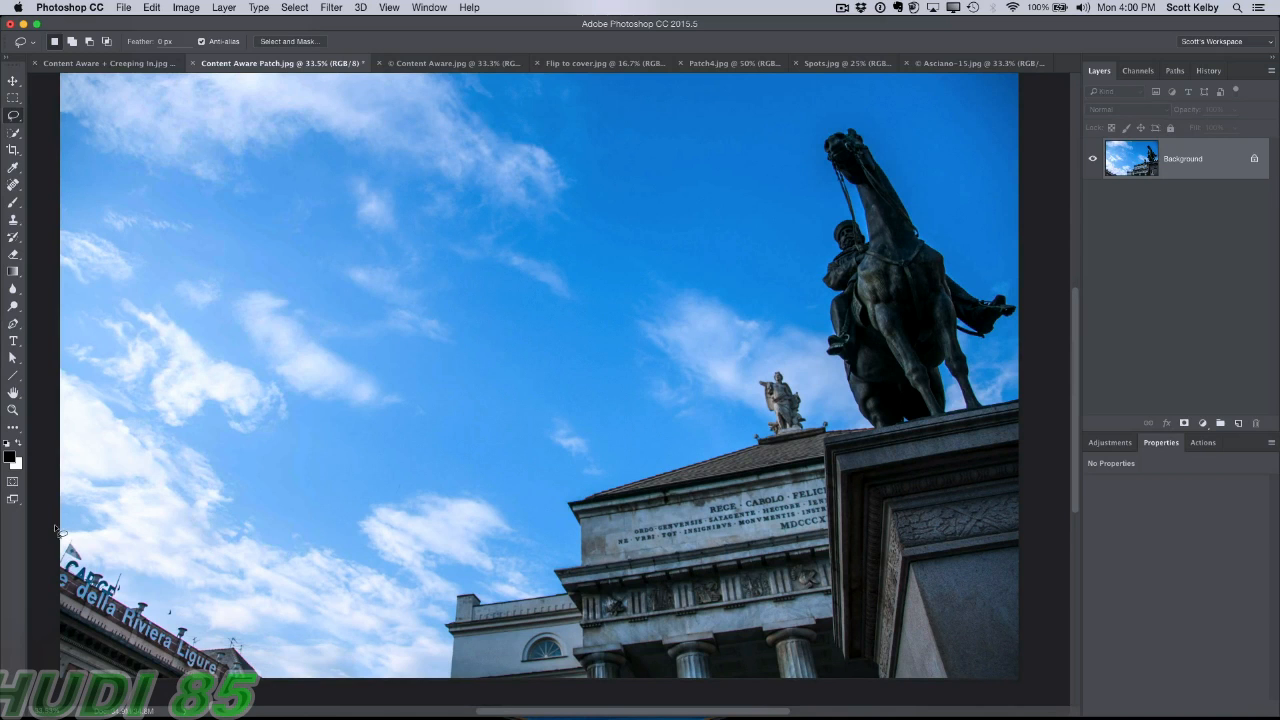
pyautogui.moveTo(58, 526)
pyautogui.mouseDown()
pyautogui.moveTo(259, 630)
pyautogui.moveTo(285, 659)
pyautogui.moveTo(250, 696)
pyautogui.moveTo(60, 693)
pyautogui.moveTo(46, 555)
pyautogui.mouseUp()
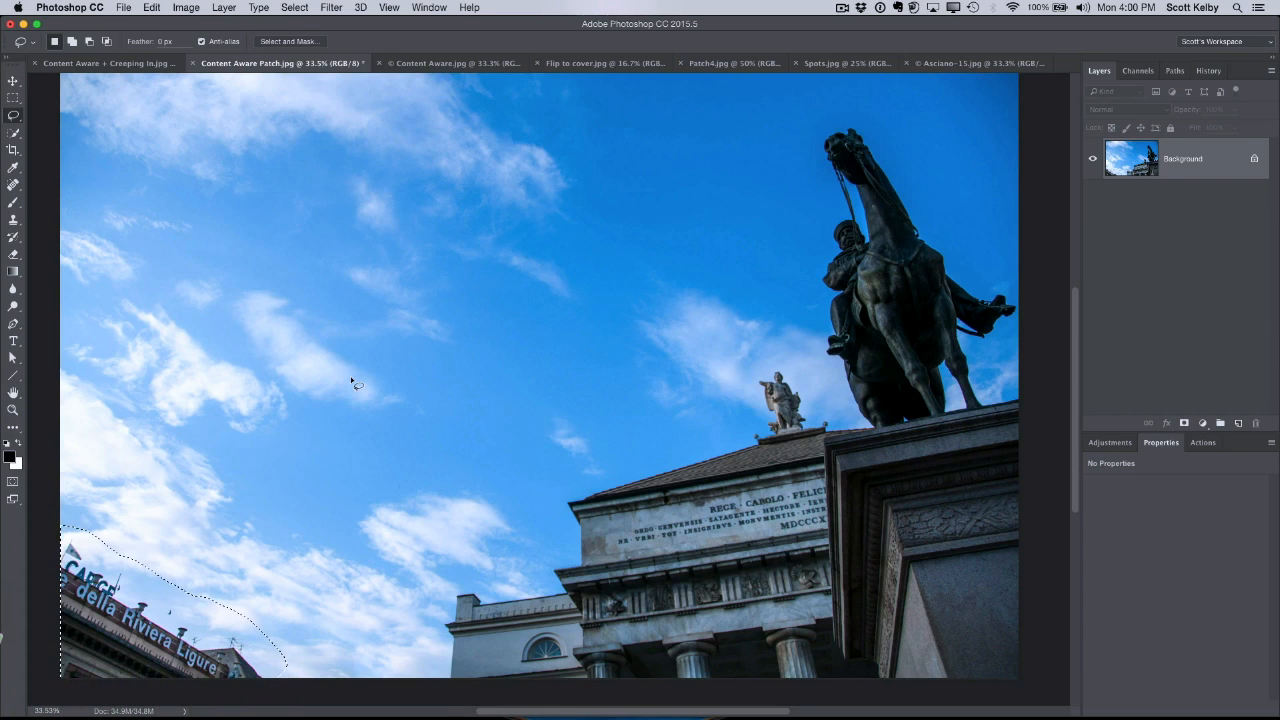
pyautogui.hotkey('shift', 'BackSpace')
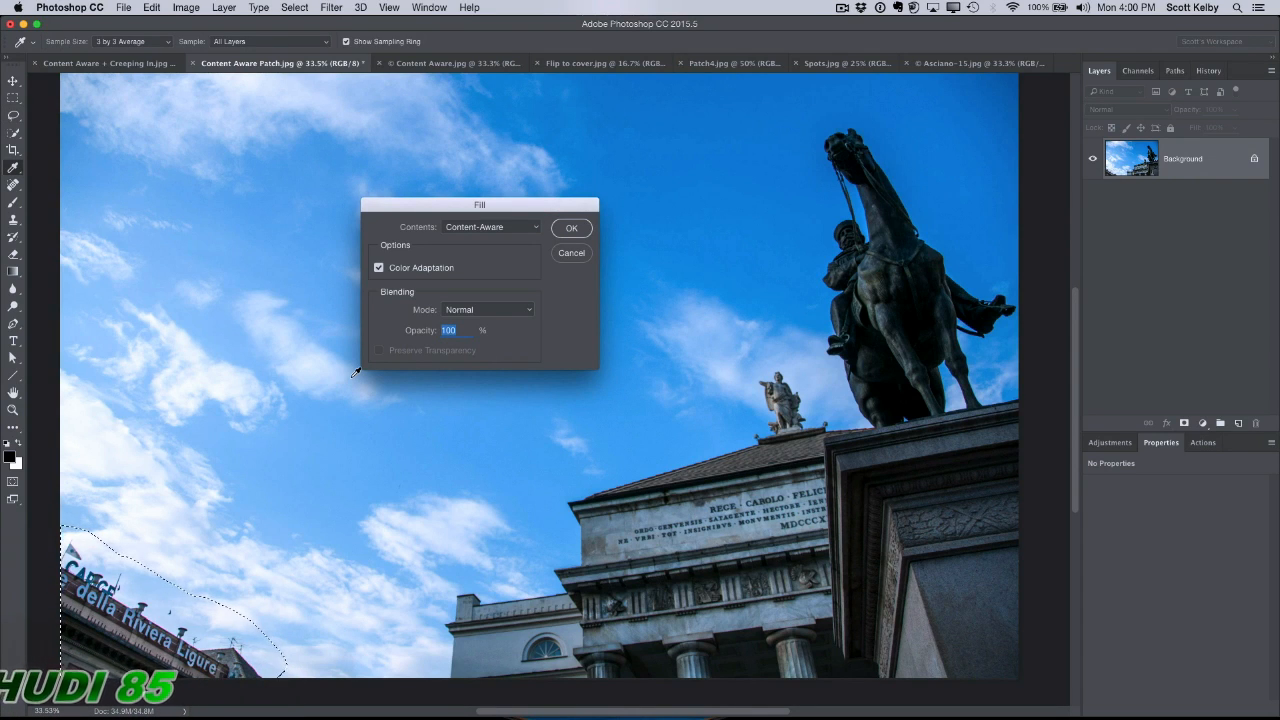
pyautogui.press('Return')
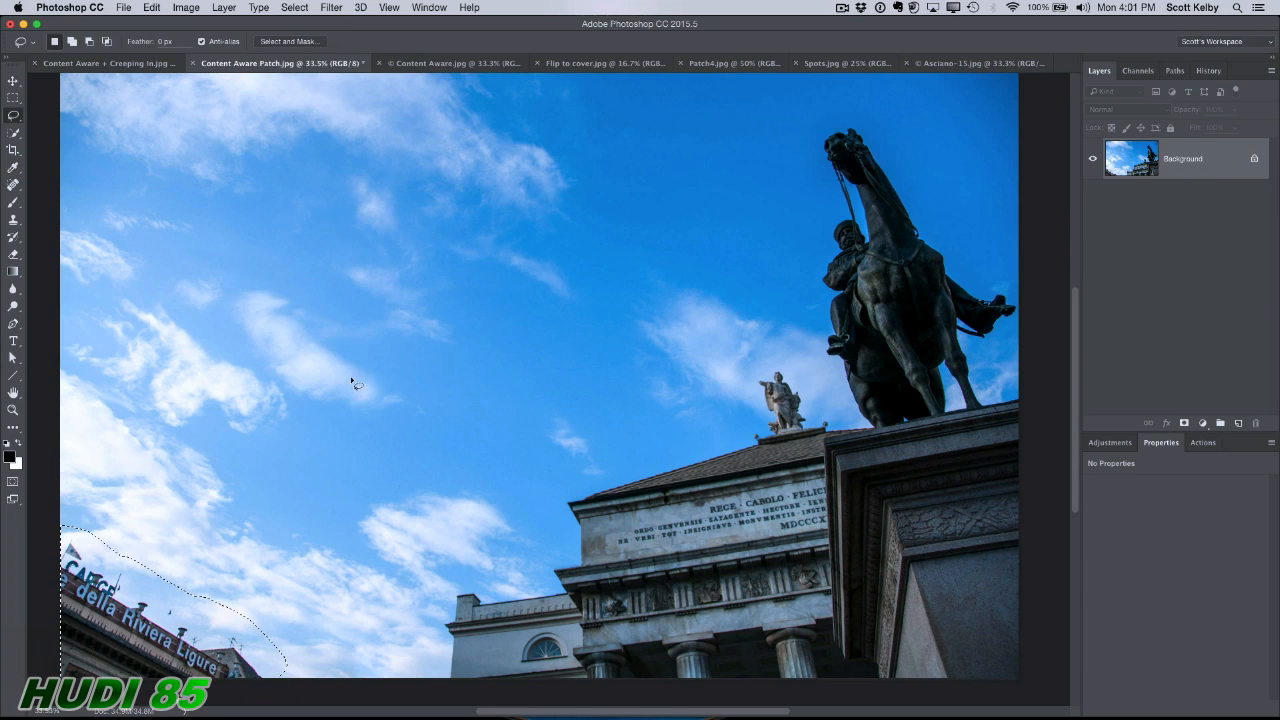
pyautogui.press('super+d')
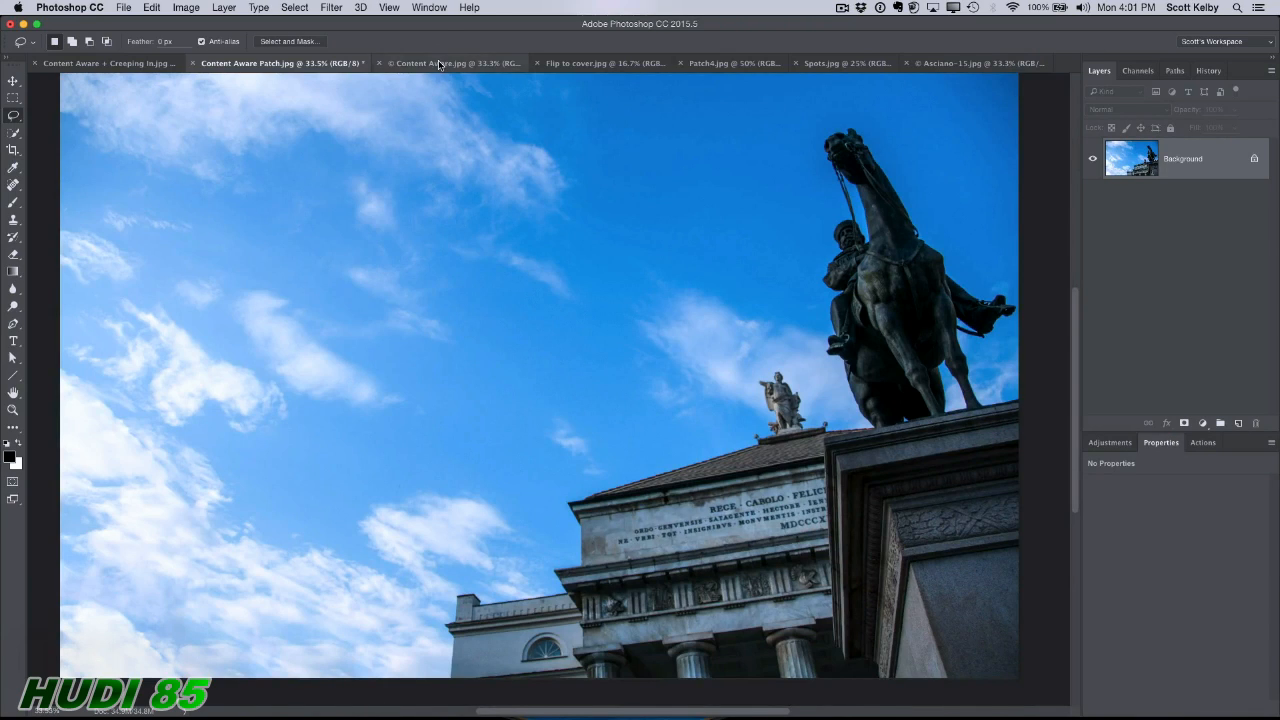
# Step: In the Content Aware.jpg image, select the window above the red sofa, remove it with a Content-Aware fill, and deselect
pyautogui.click(440, 63)
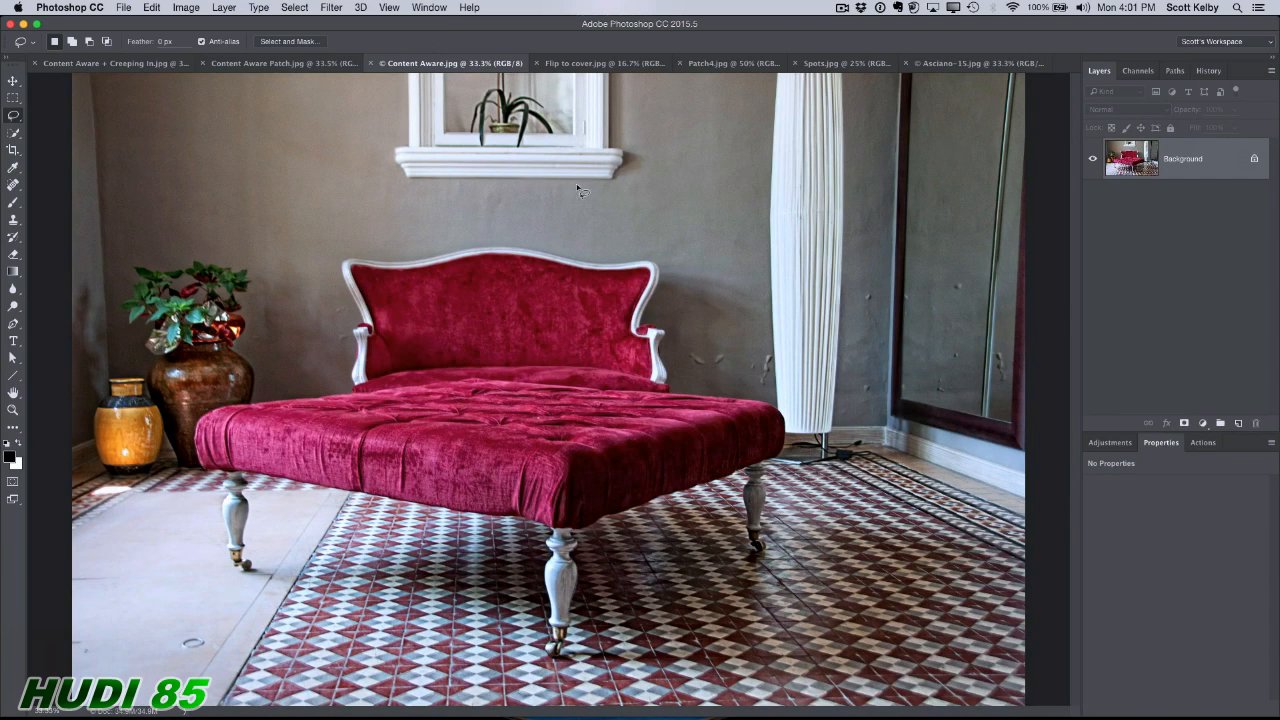
pyautogui.click(13, 97)
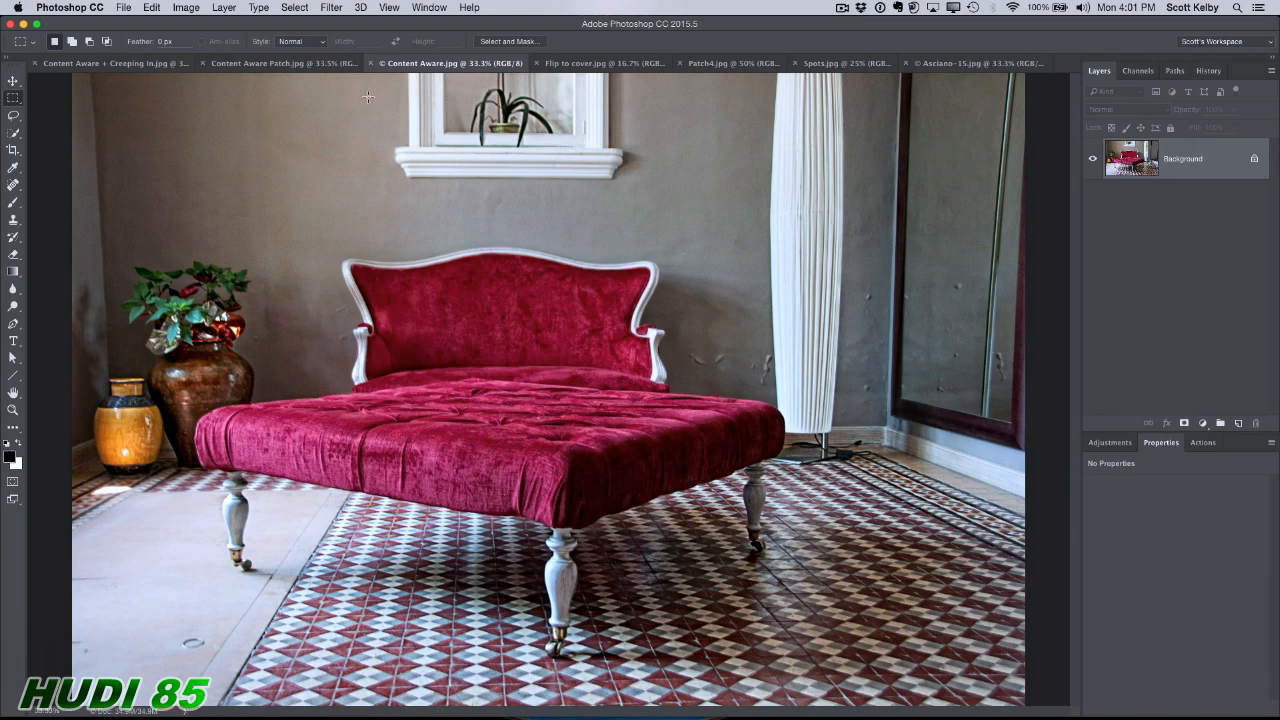
pyautogui.moveTo(383, 72); pyautogui.dragTo(637, 189)
pyautogui.hotkey('shift', 'BackSpace')
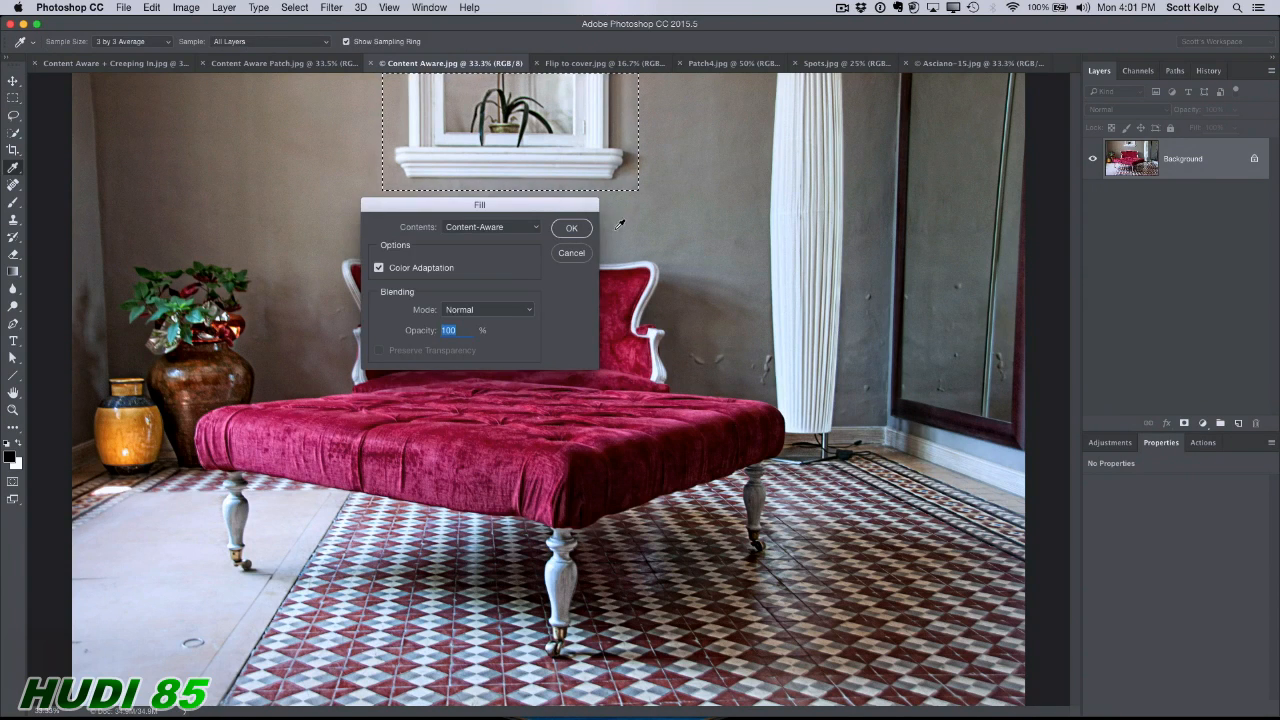
pyautogui.click(573, 230)
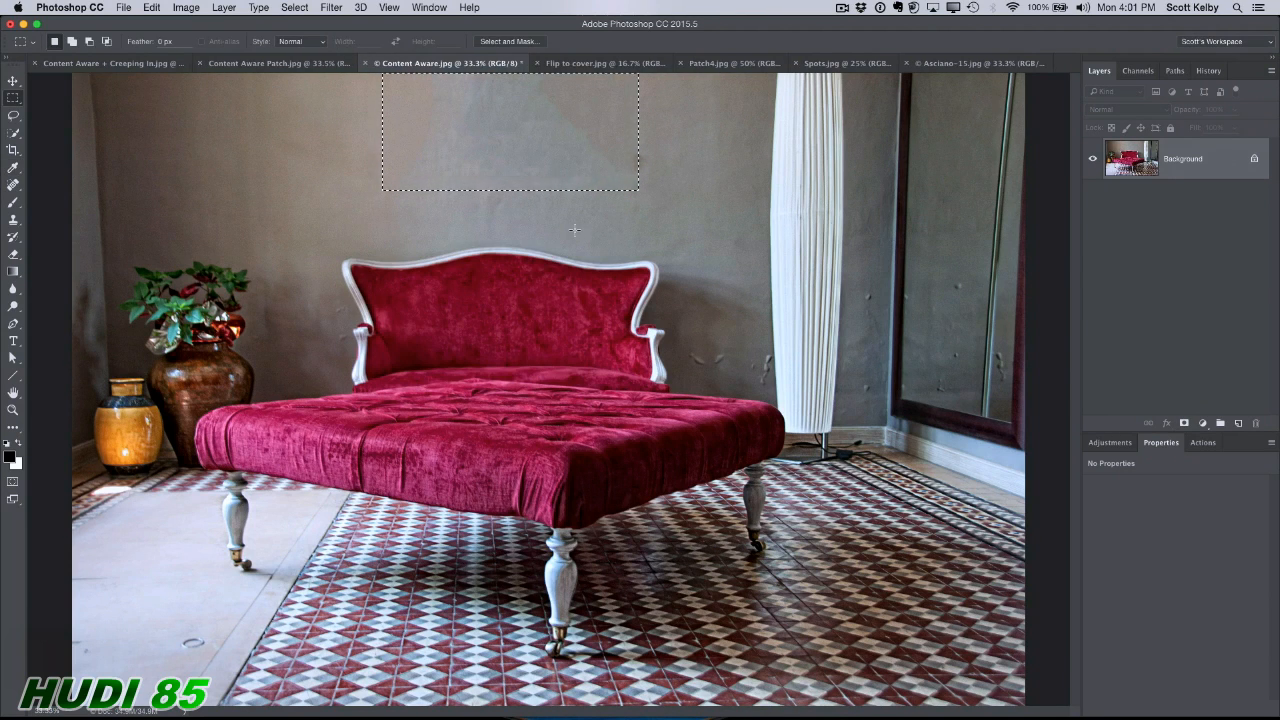
pyautogui.press('super+d')
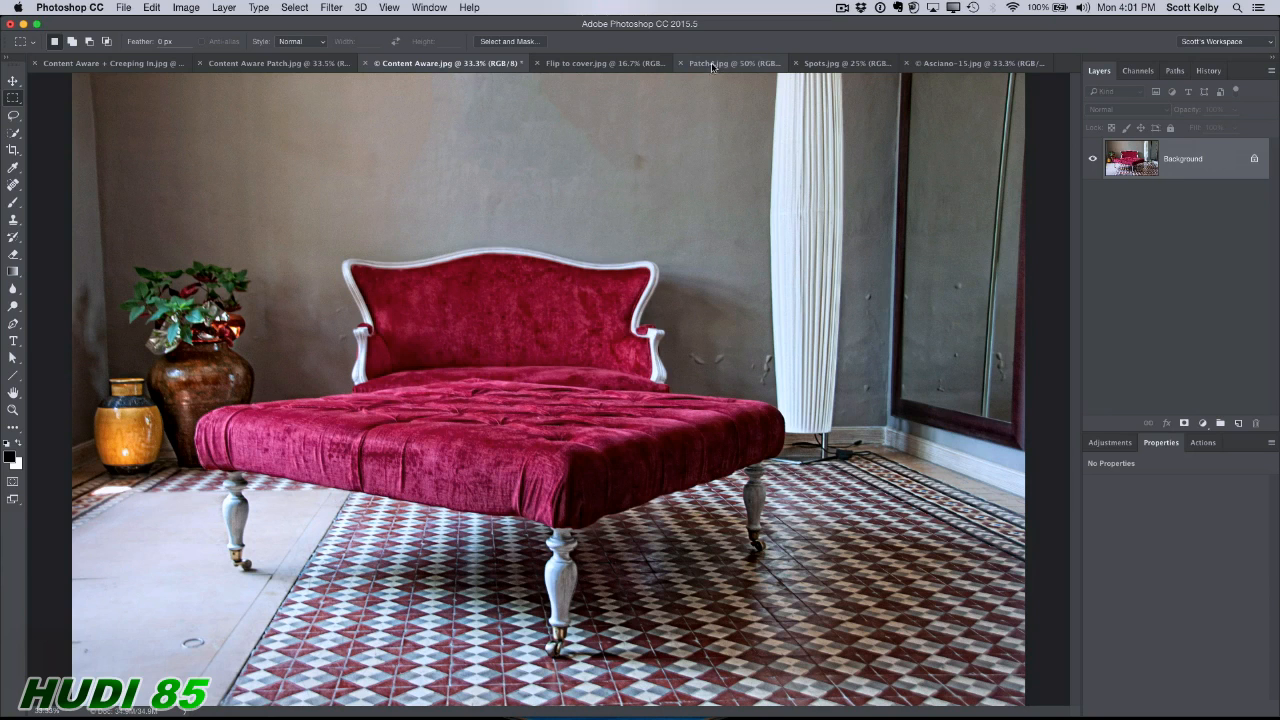
# Step: Switch to the Flip to cover.jpg image
pyautogui.click(621, 62)
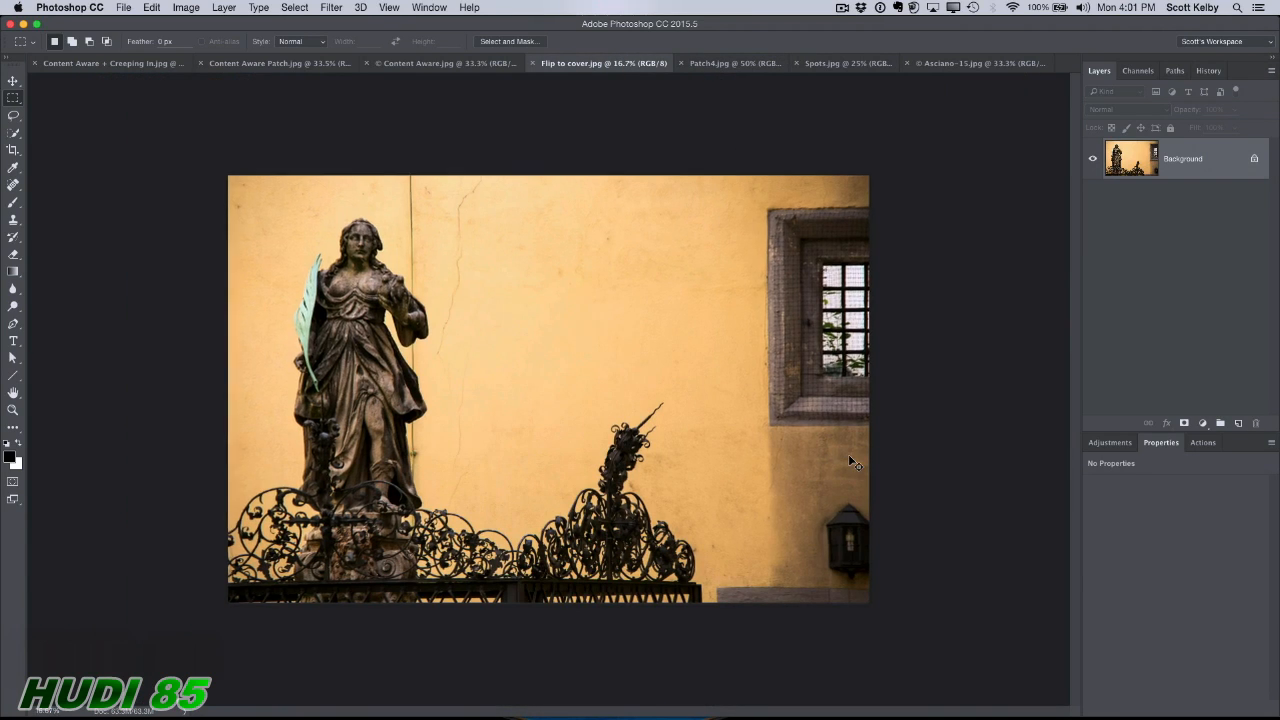
pyautogui.press('super+plus')
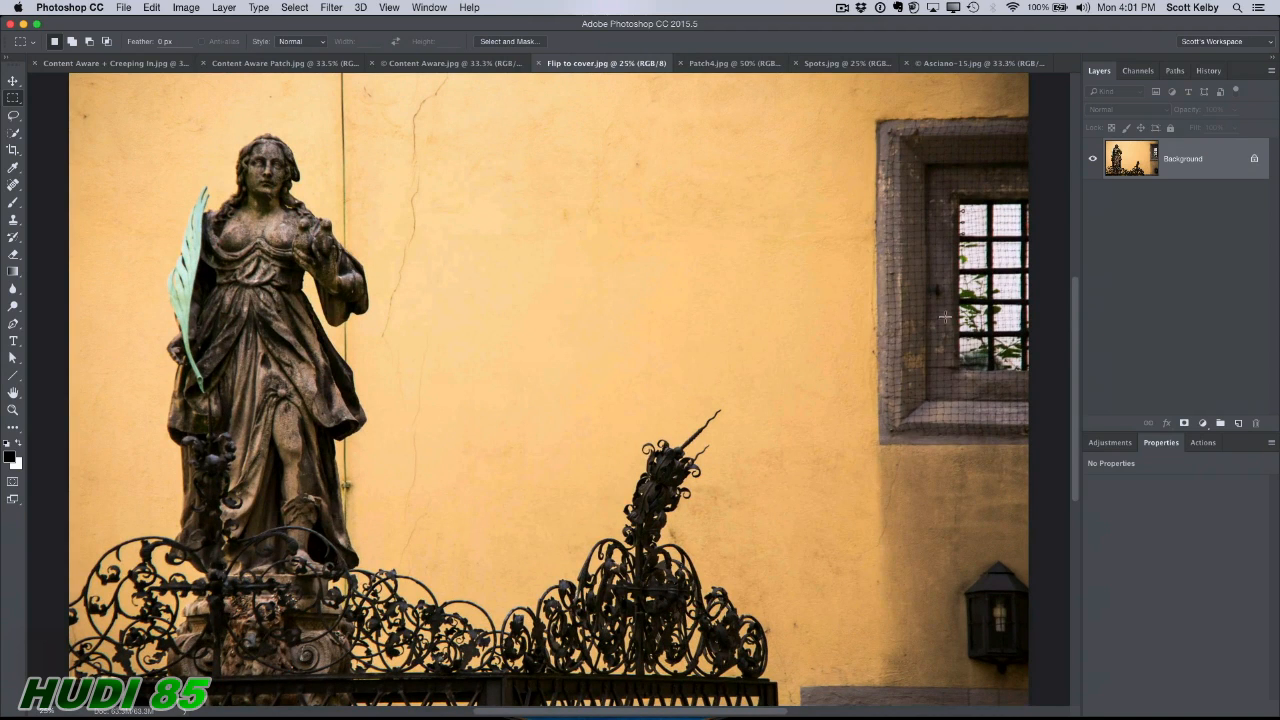
# Step: Try to remove the barred window with a rectangular selection and a Content-Aware fill
pyautogui.moveTo(867, 109); pyautogui.dragTo(1042, 456)
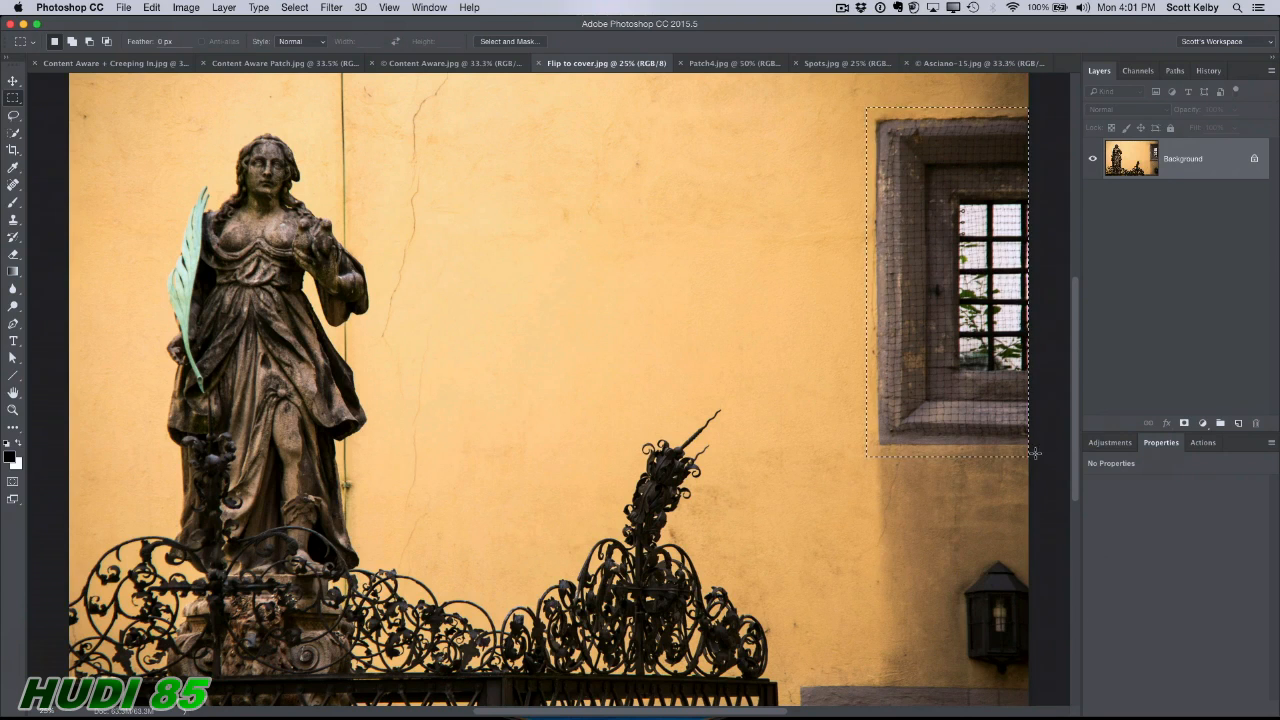
pyautogui.hotkey('shift', 'BackSpace')
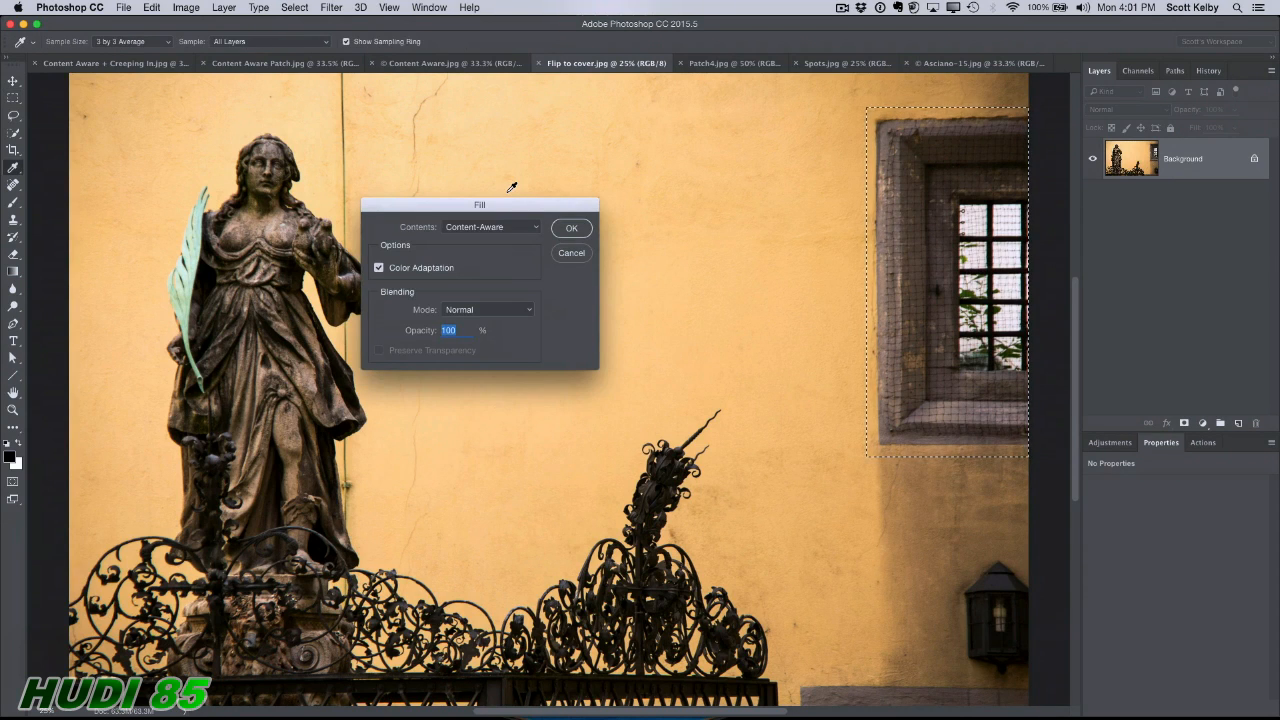
pyautogui.press('Return')
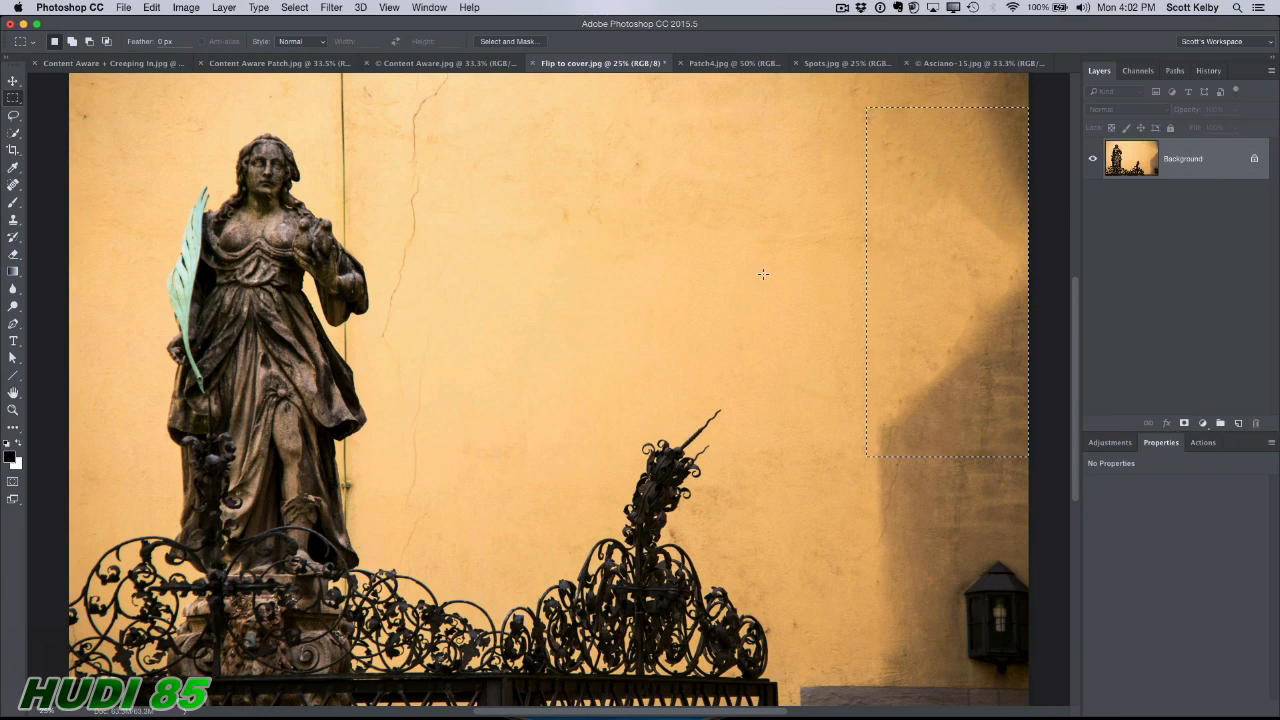
pyautogui.press('super+z')
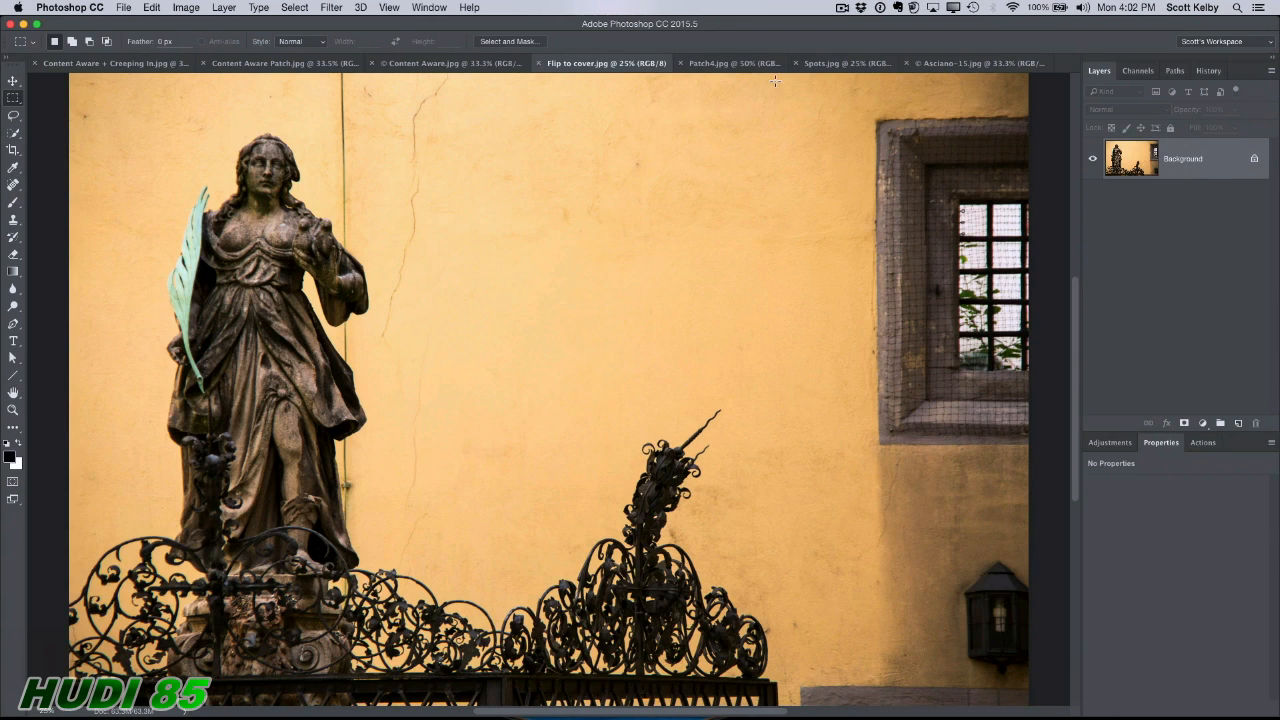
# Step: Select a tall rectangular strip of plain yellow wall between the iron fence and the barred window
pyautogui.press('super+minus')
pyautogui.press('super+plus')
pyautogui.doubleClick(13, 392)
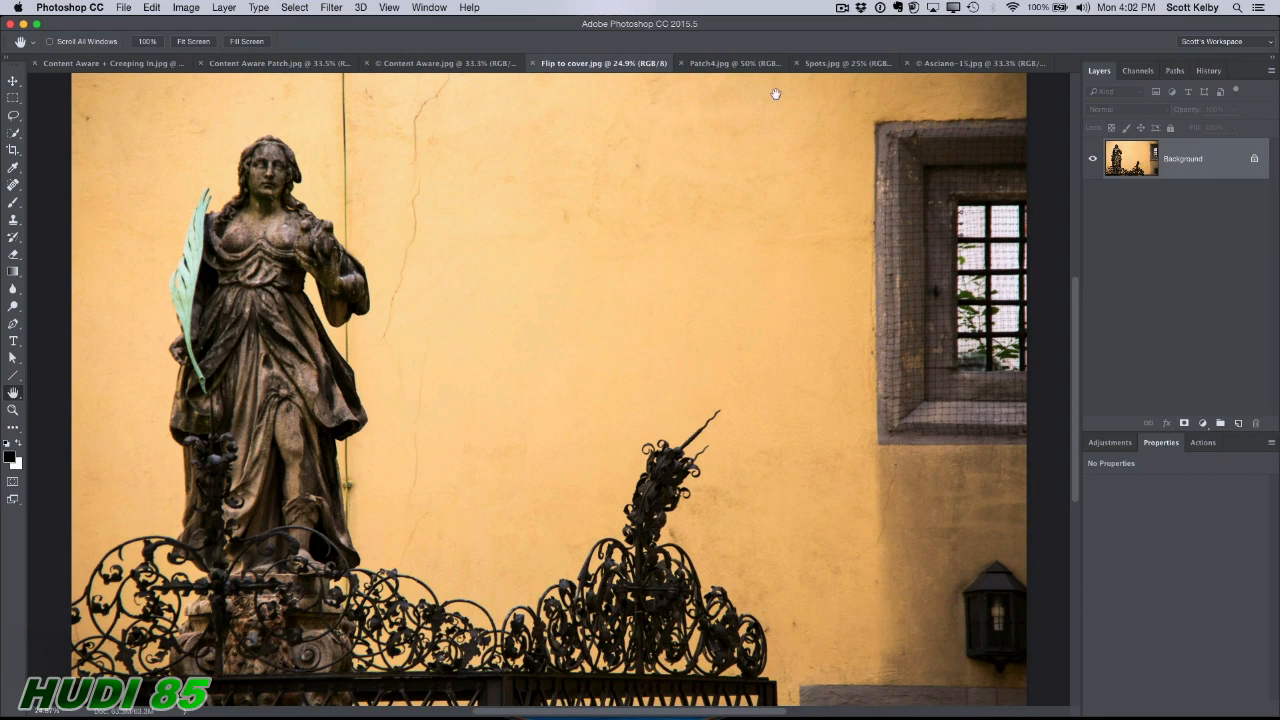
pyautogui.click(13, 98)
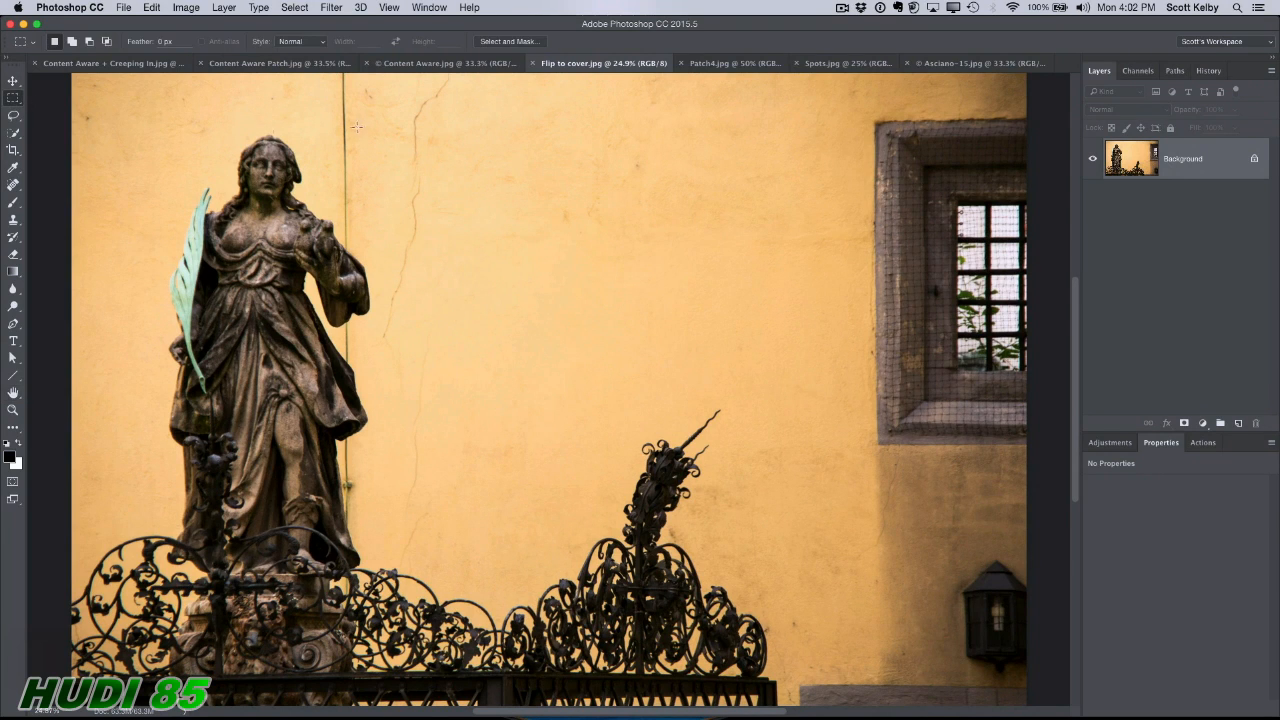
pyautogui.click(15, 102)
pyautogui.click(80, 97)
pyautogui.moveTo(749, 74); pyautogui.dragTo(863, 521)
pyautogui.moveTo(864, 521); pyautogui.dragTo(858, 671)
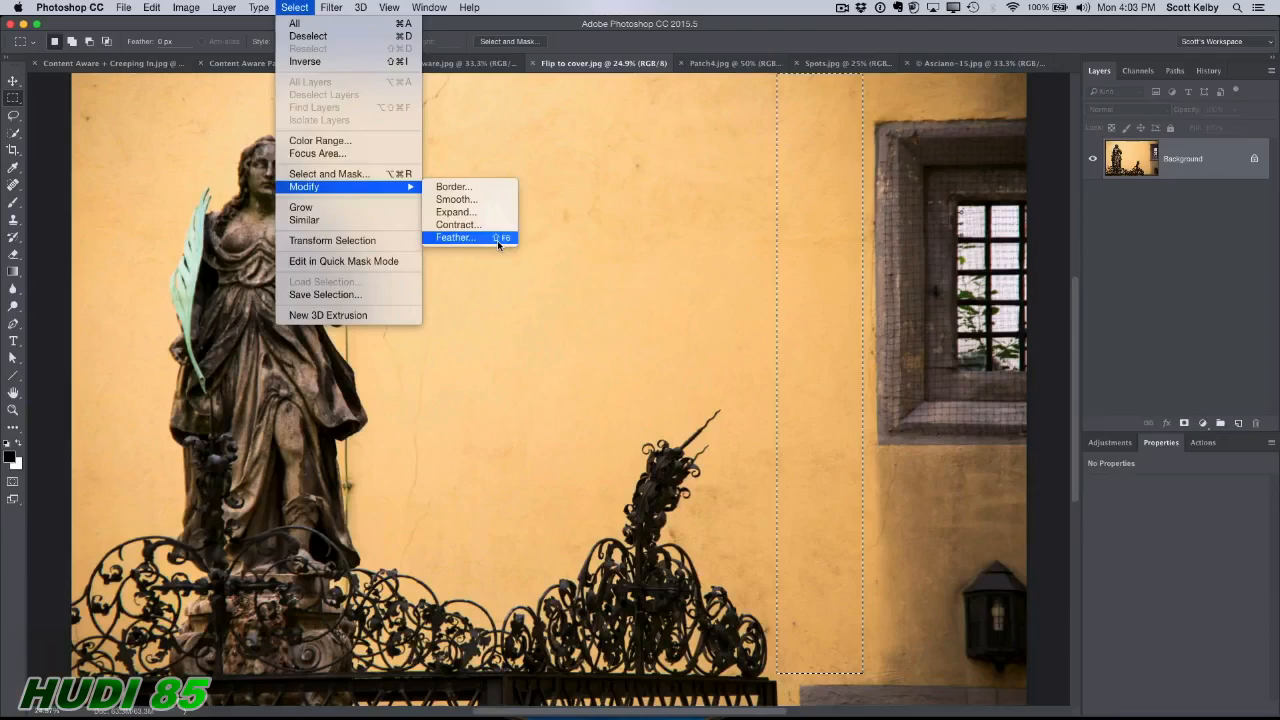
# Step: Feather the wall strip selection by 10 pixels, copy it to a new layer, and check the strip without the background
pyautogui.click(497, 240)
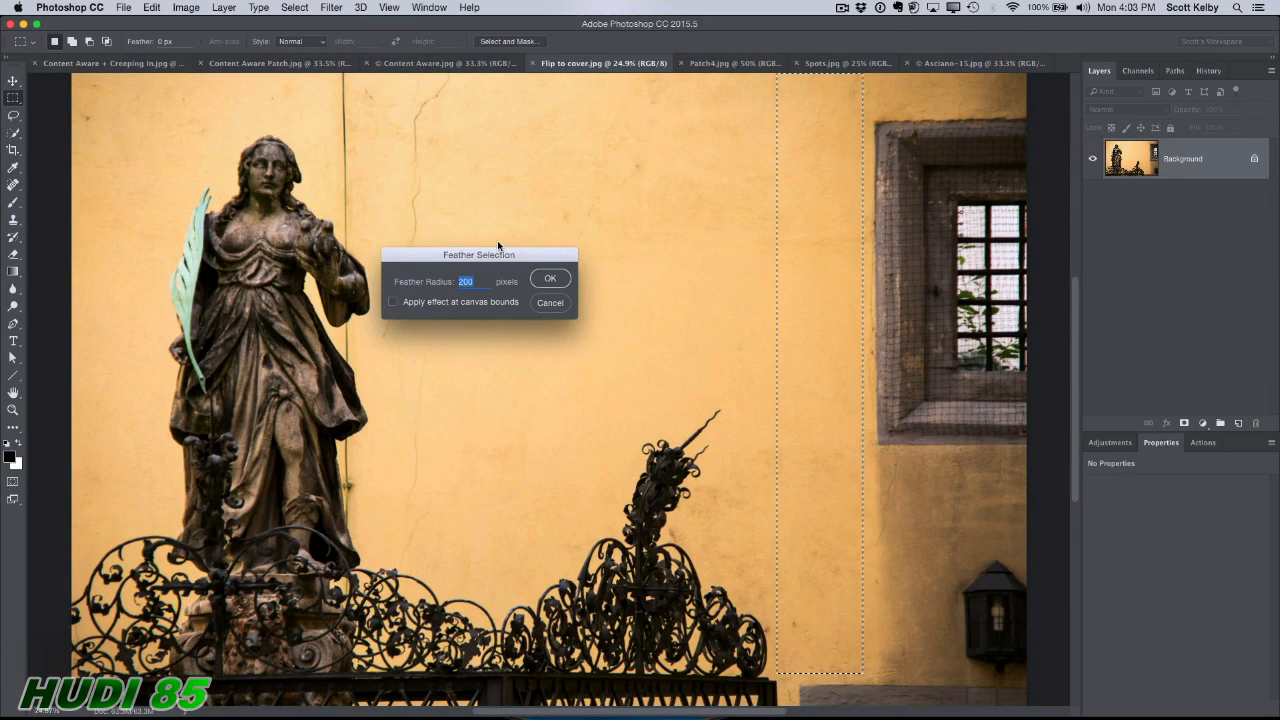
pyautogui.write('10')
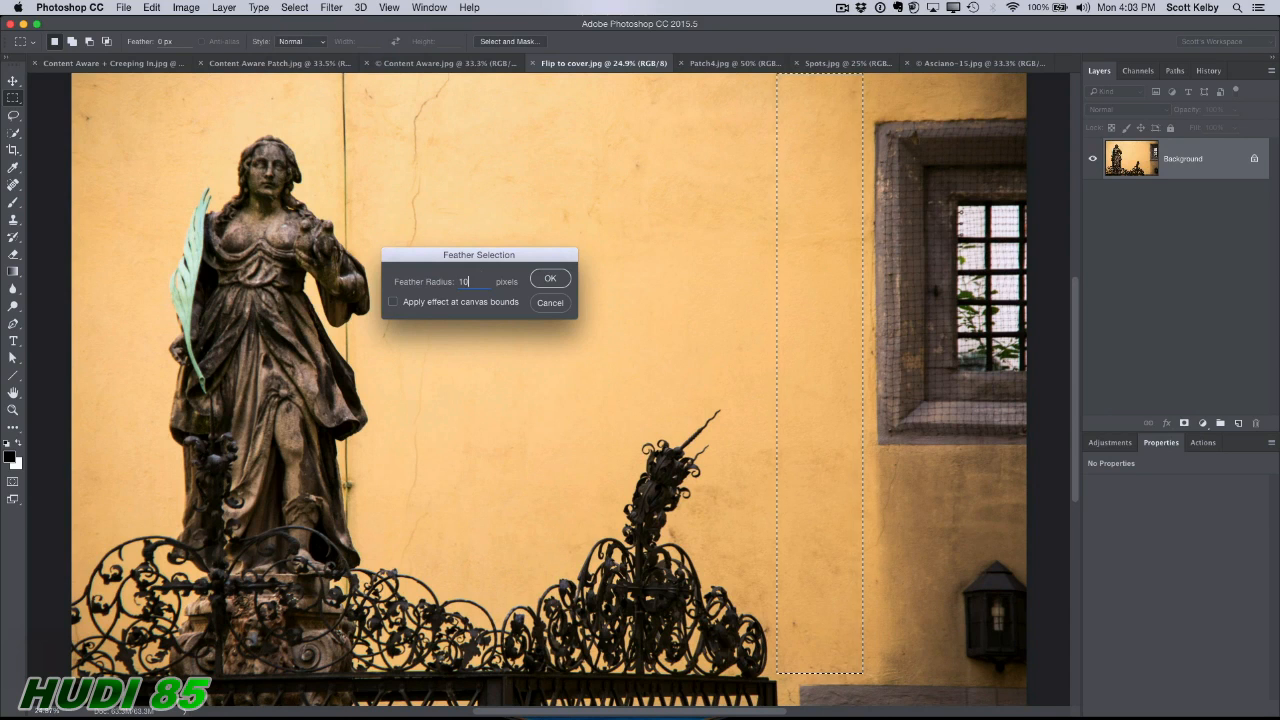
pyautogui.click(550, 280)
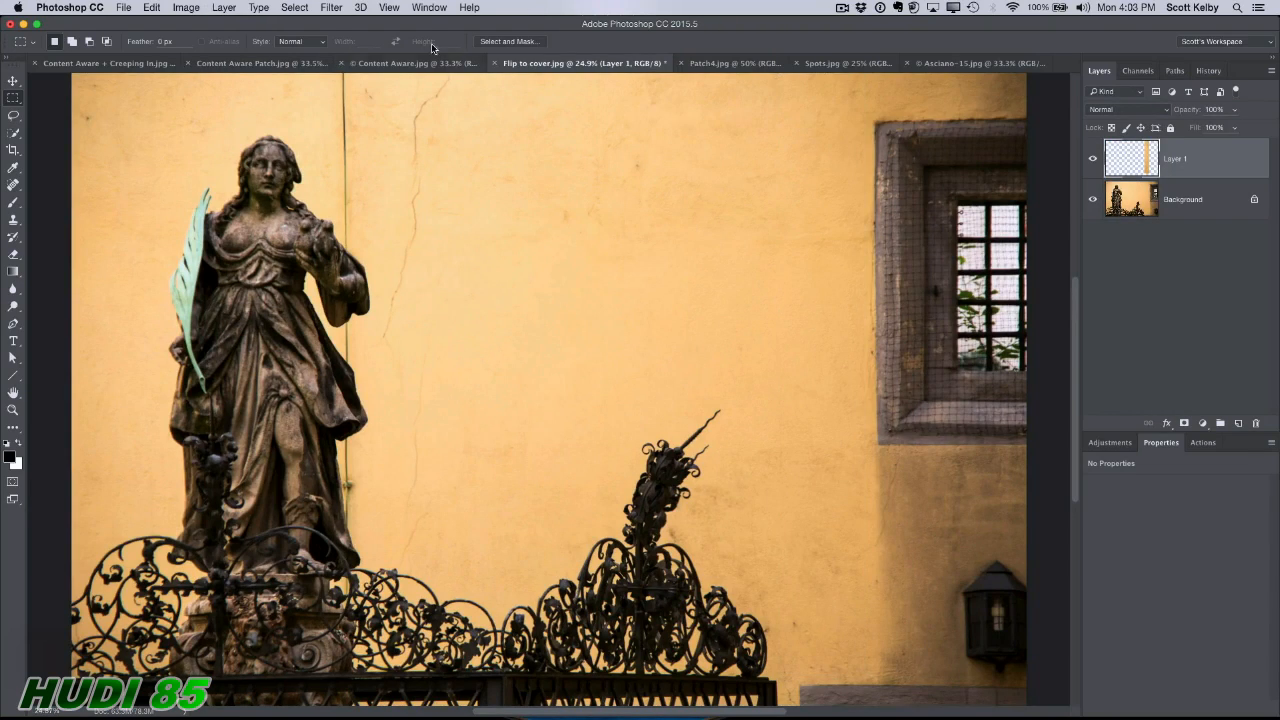
pyautogui.click(1092, 200)
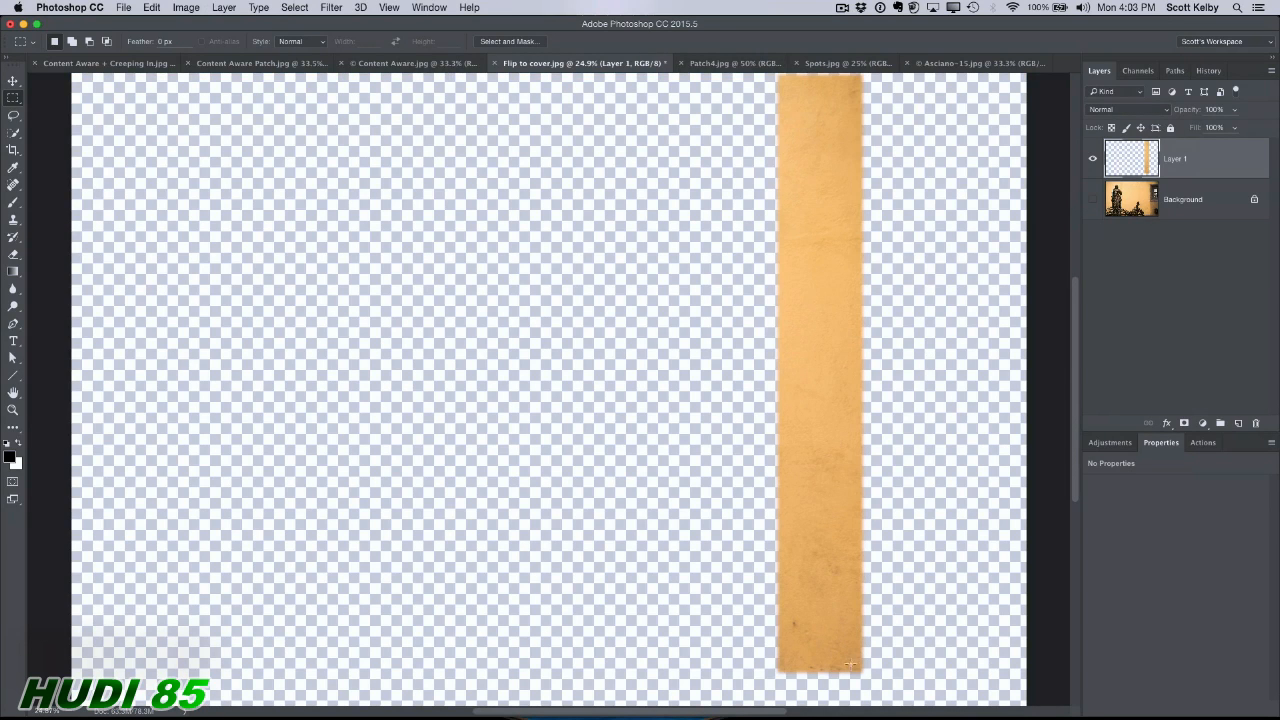
pyautogui.click(1092, 200)
# Step: Move the copied wall strip over the left part of the barred window and flip it horizontally
pyautogui.click(13, 83)
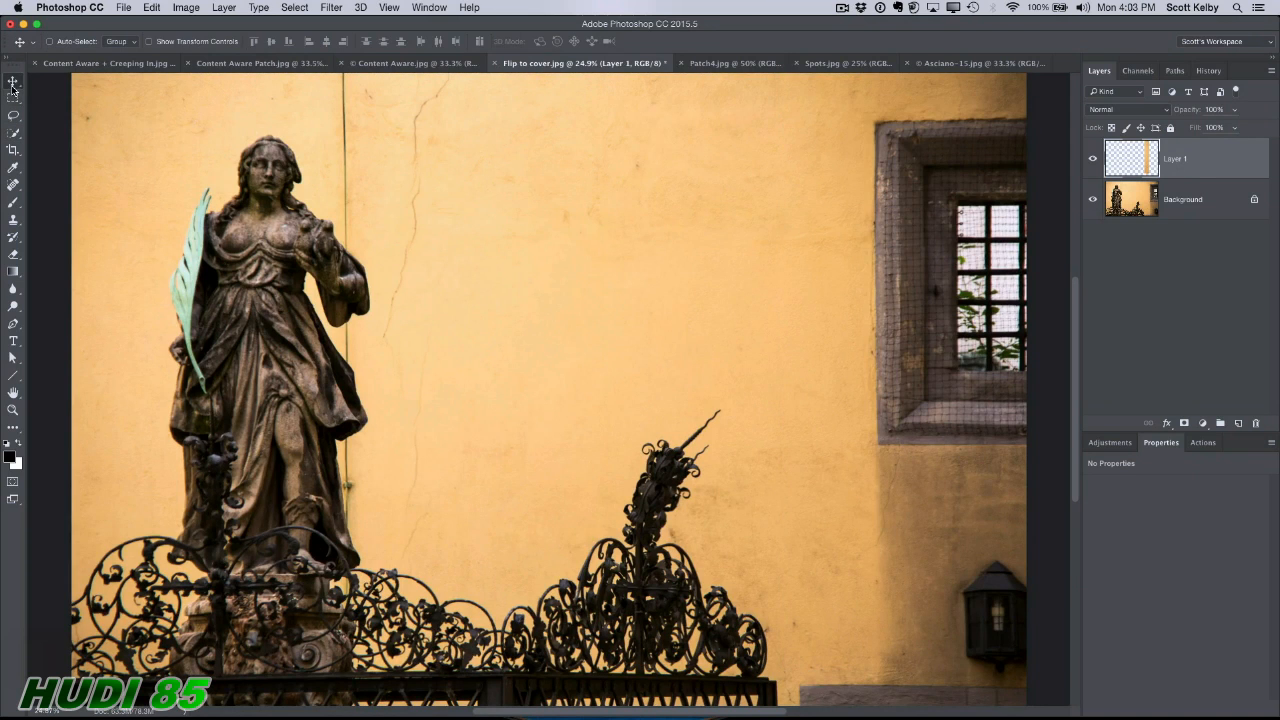
pyautogui.moveTo(834, 338); pyautogui.dragTo(903, 335)
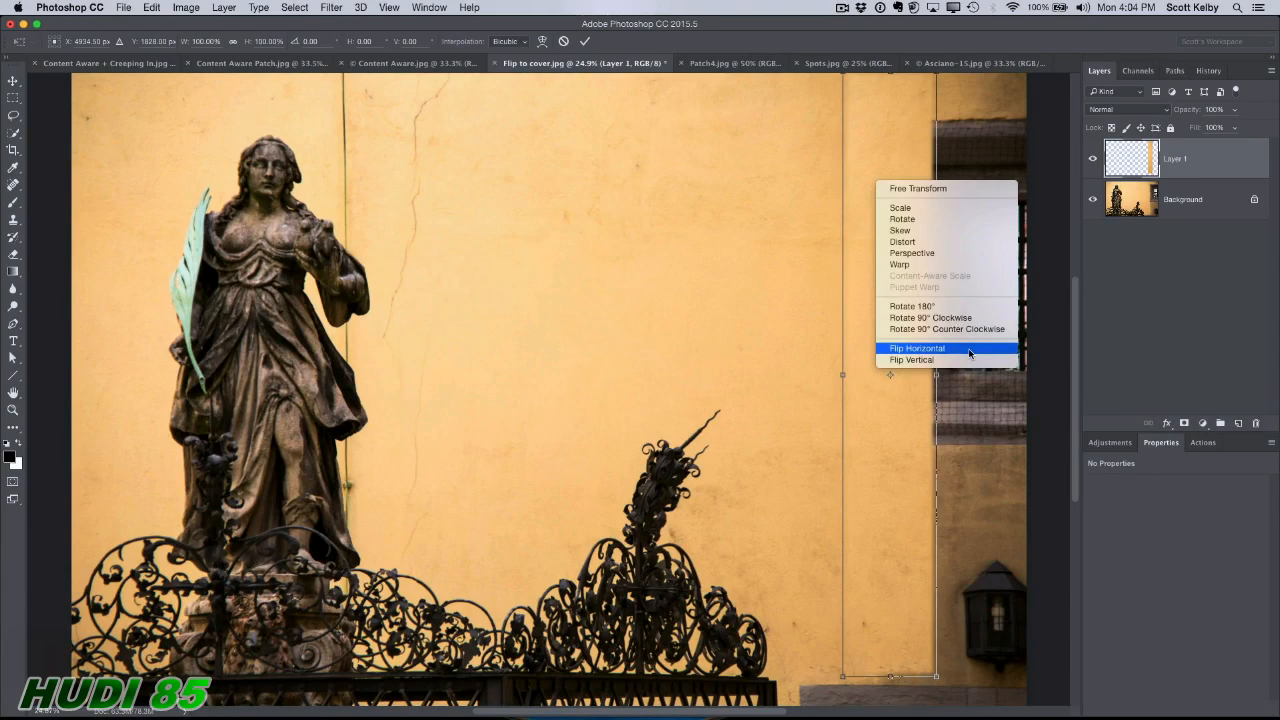
pyautogui.click(968, 353)
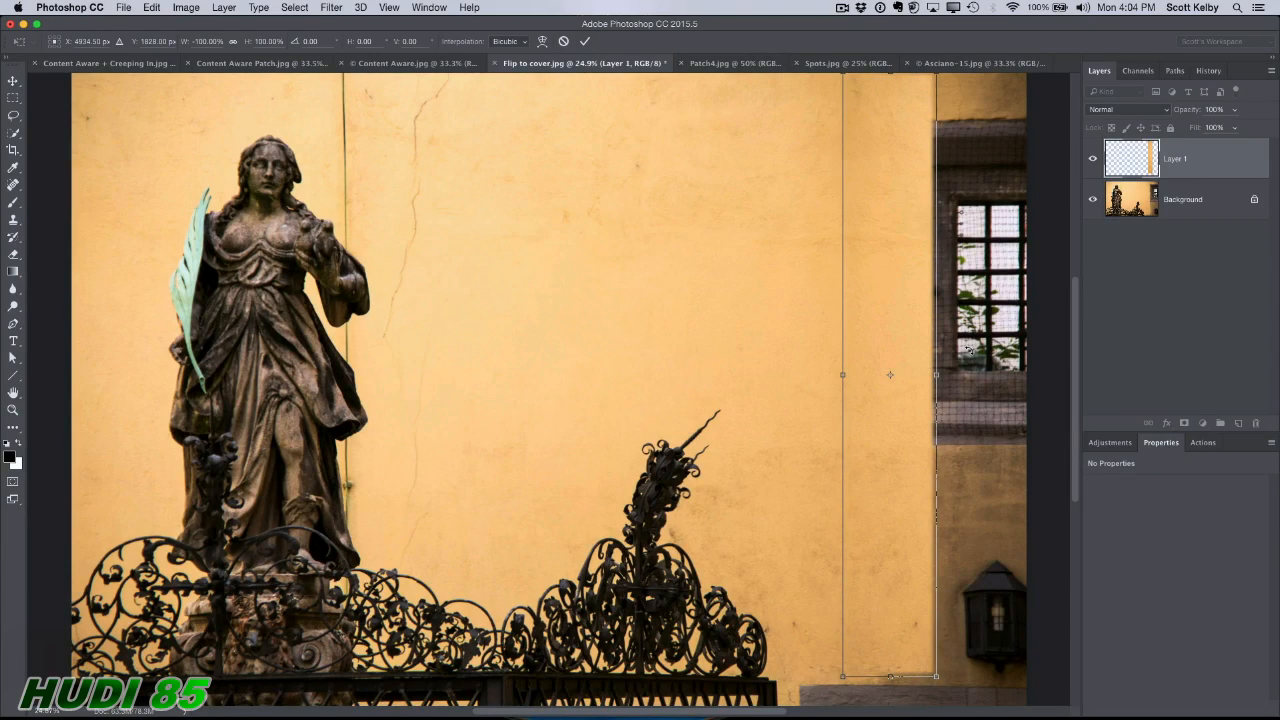
pyautogui.press('Return')
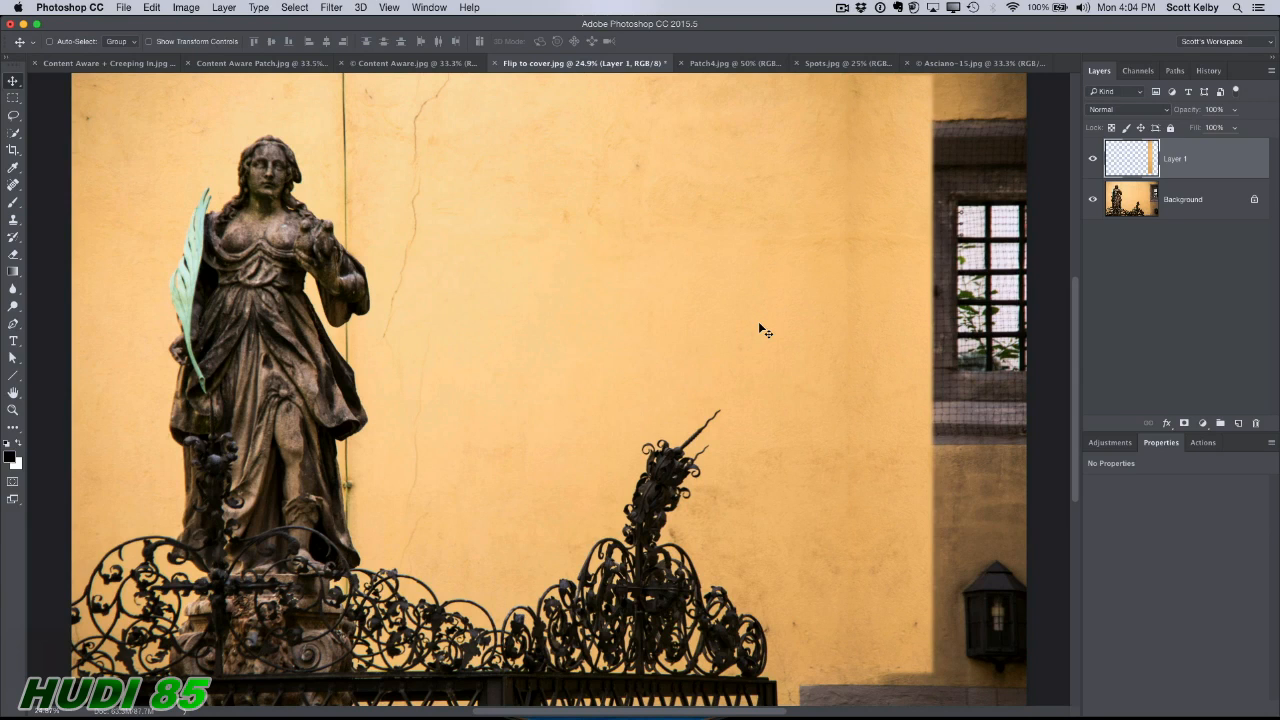
# Step: Duplicate the wall strip and place the copy, flipped horizontally, over the remaining part of the barred window
pyautogui.moveTo(912, 362)
pyautogui.mouseDown()
pyautogui.moveTo(905, 374)
pyautogui.moveTo(906, 356)
pyautogui.moveTo(925, 357)
pyautogui.mouseUp()
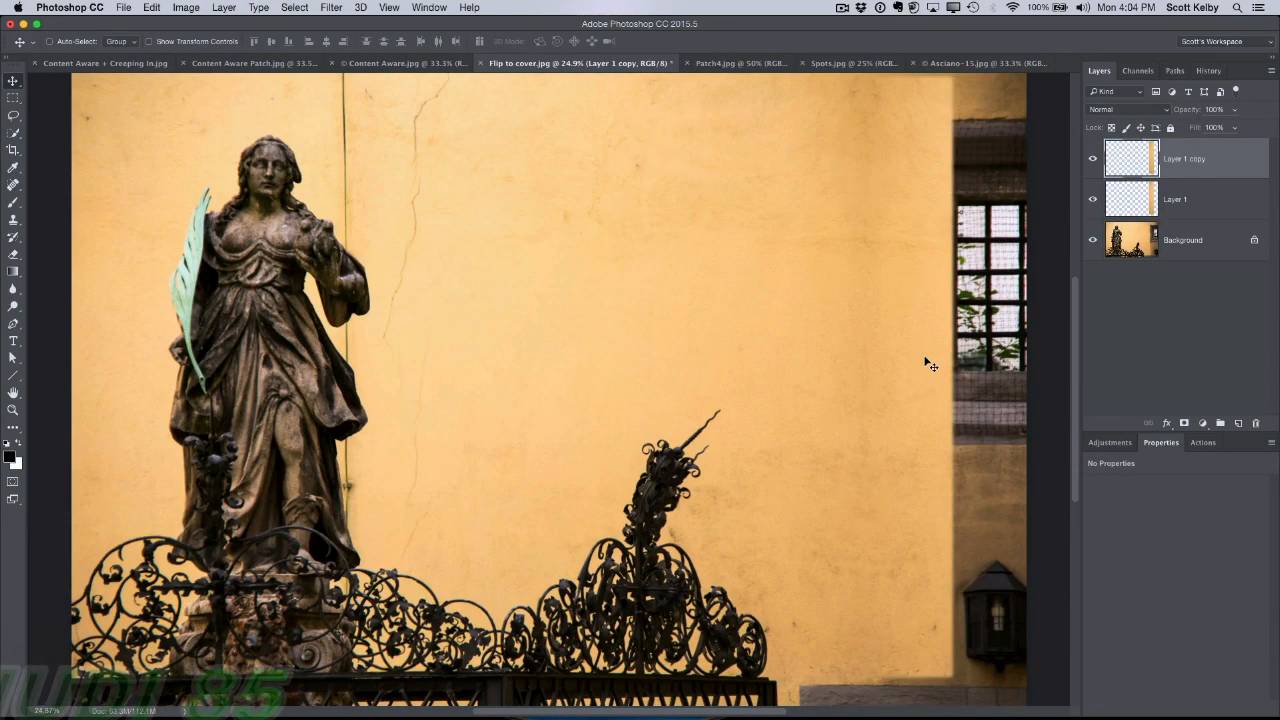
pyautogui.press('super+t')
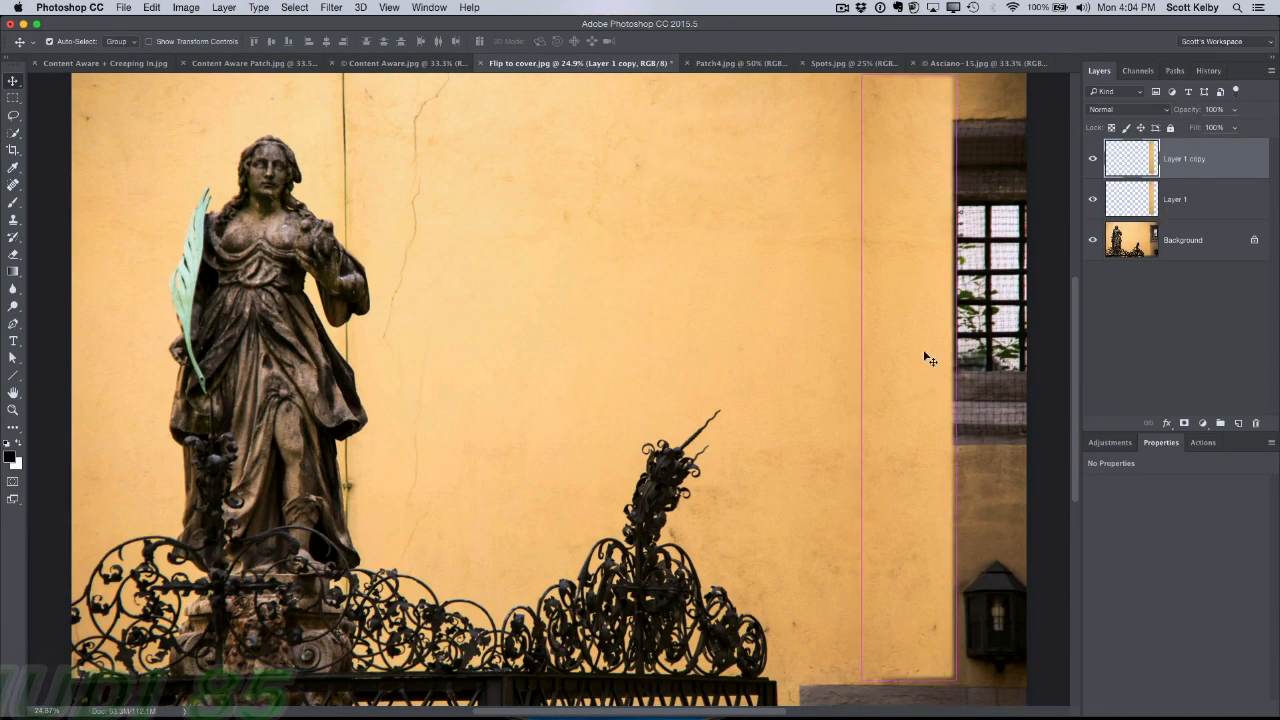
pyautogui.moveTo(891, 317); pyautogui.dragTo(969, 317)
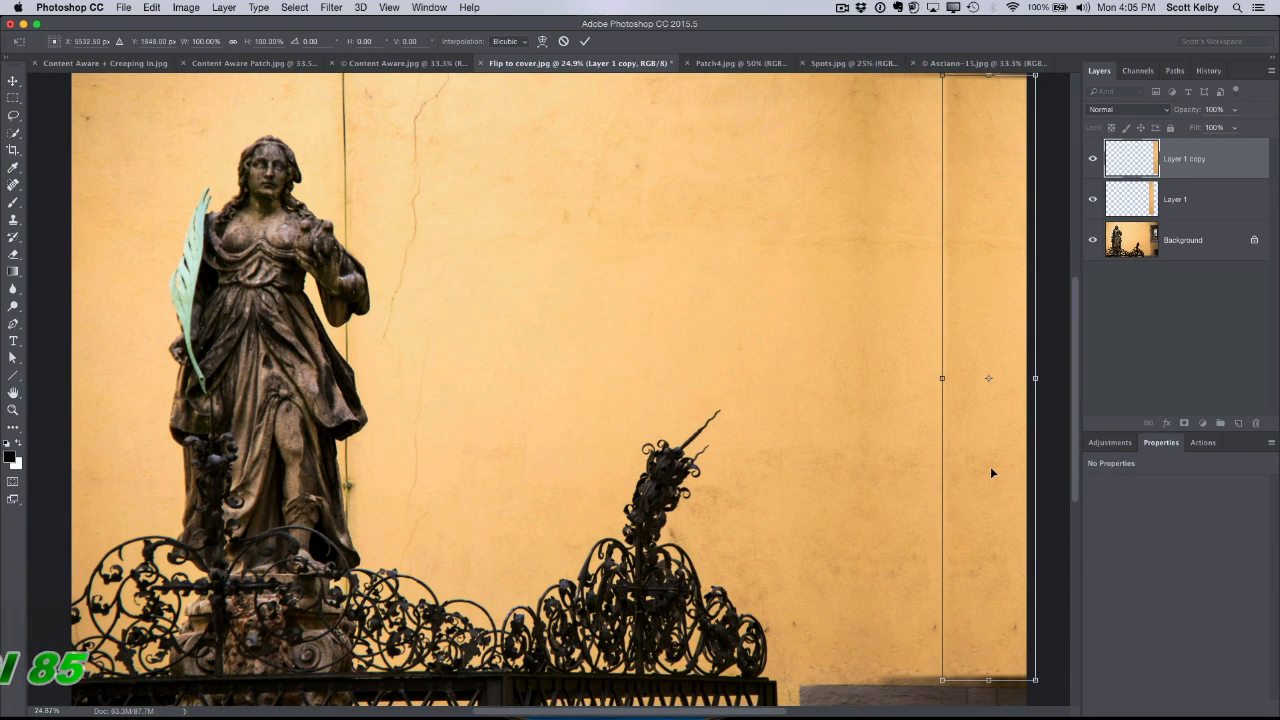
pyautogui.rightClick(966, 213)
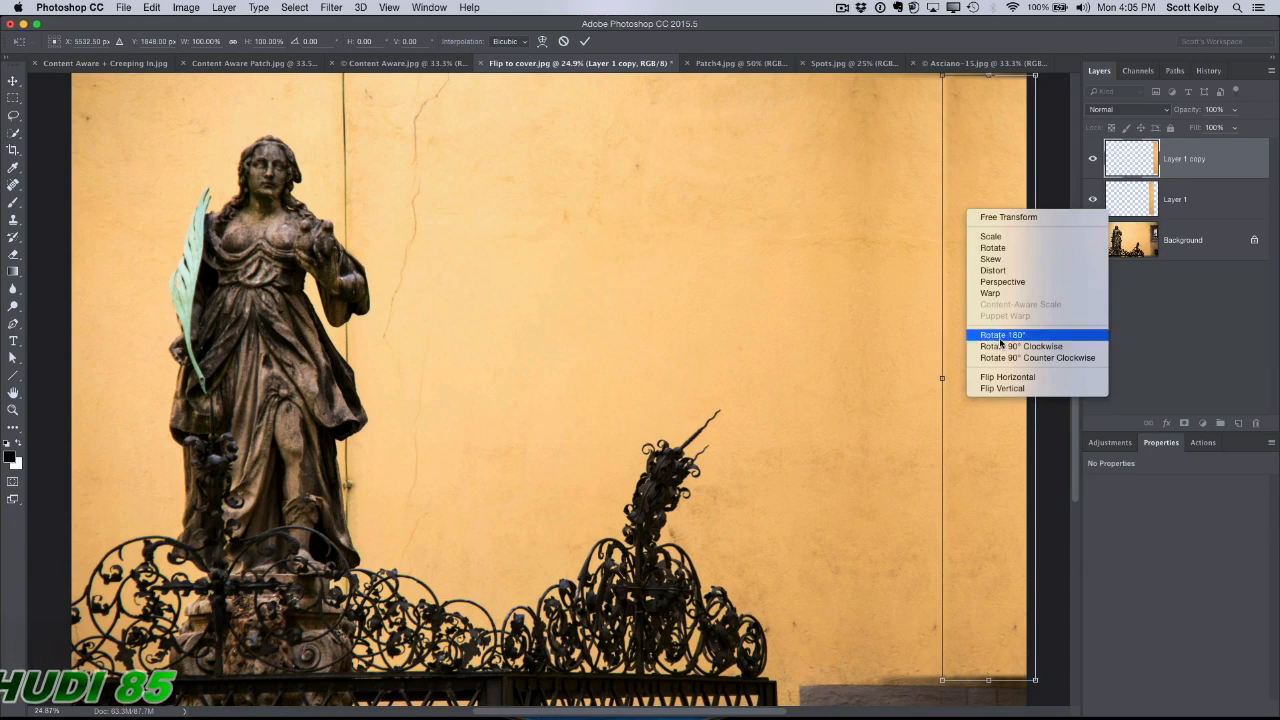
pyautogui.click(1005, 377)
pyautogui.press('Return')
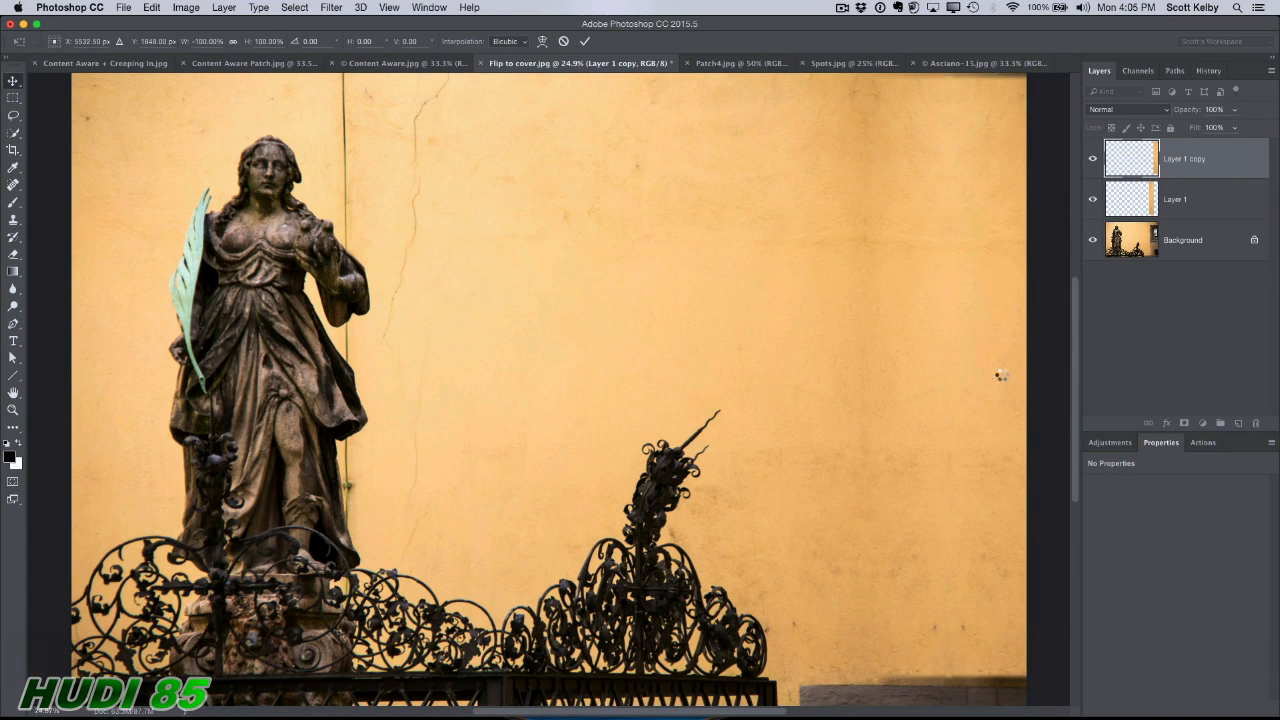
pyautogui.moveTo(980, 417); pyautogui.dragTo(978, 418)
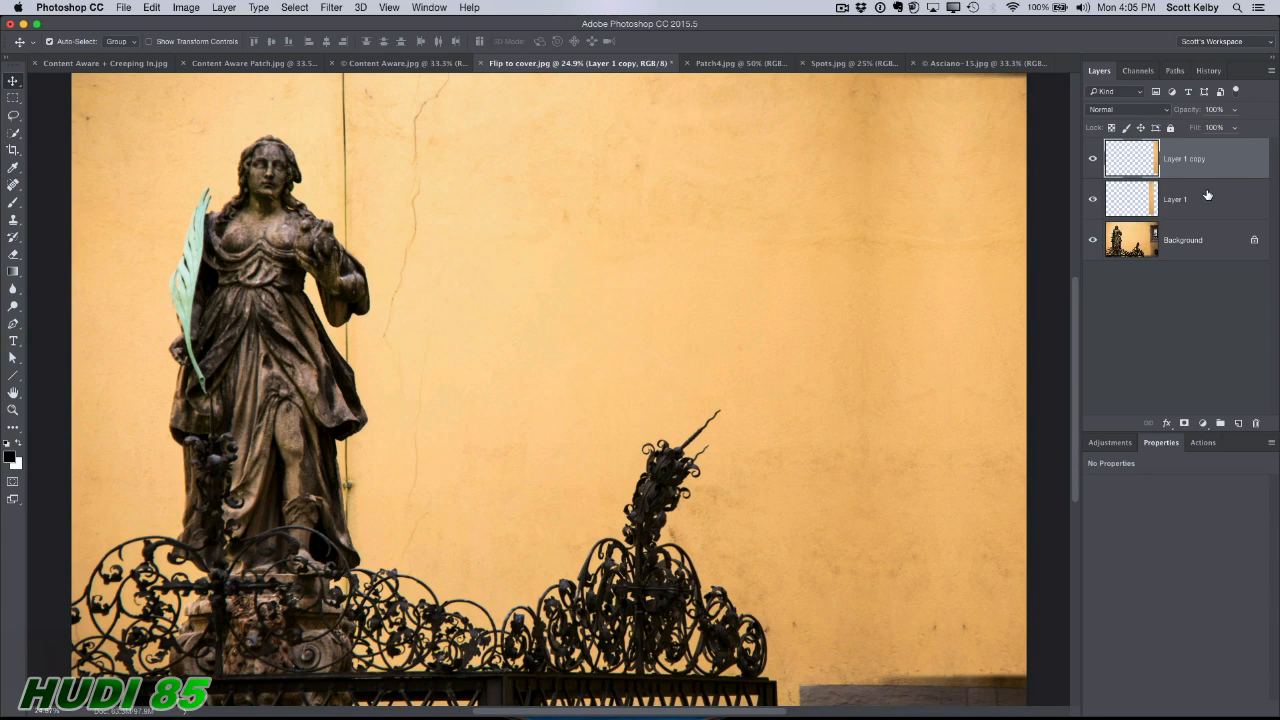
# Step: Merge the two wall strip layers and compare the photo with the merged cover layer hidden and shown
pyautogui.press('super+e')
pyautogui.click(1093, 166)
pyautogui.click(1093, 166)
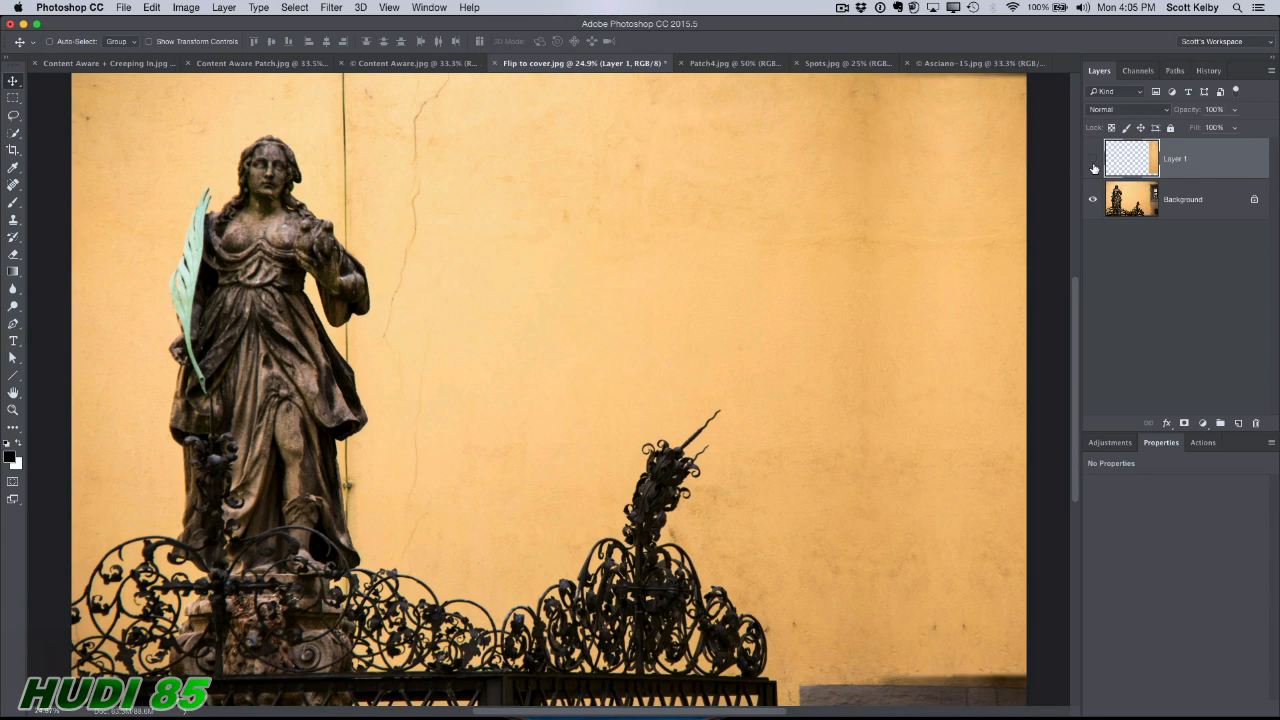
pyautogui.click(1093, 166)
pyautogui.click(1093, 166)
# Step: Choose the Spot Healing Brush with an enlarged brush and stroke over the yellow wall above the iron fence
pyautogui.click(14, 188)
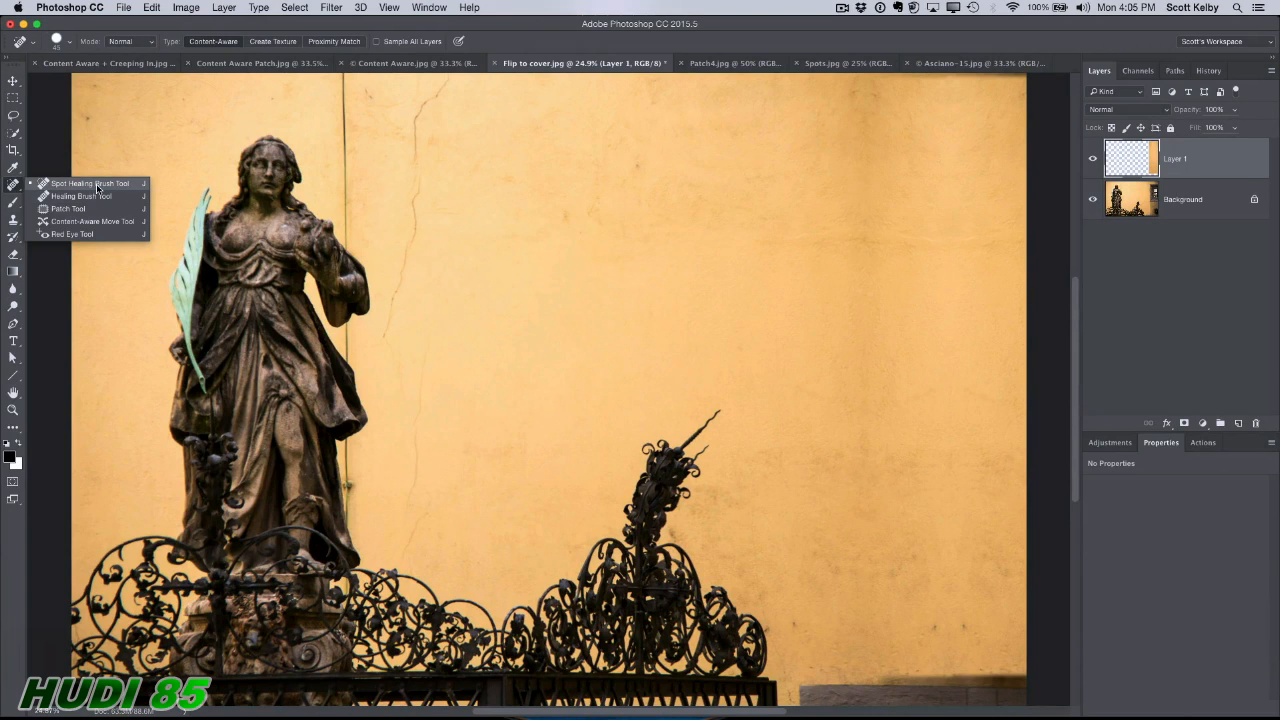
pyautogui.click(109, 186)
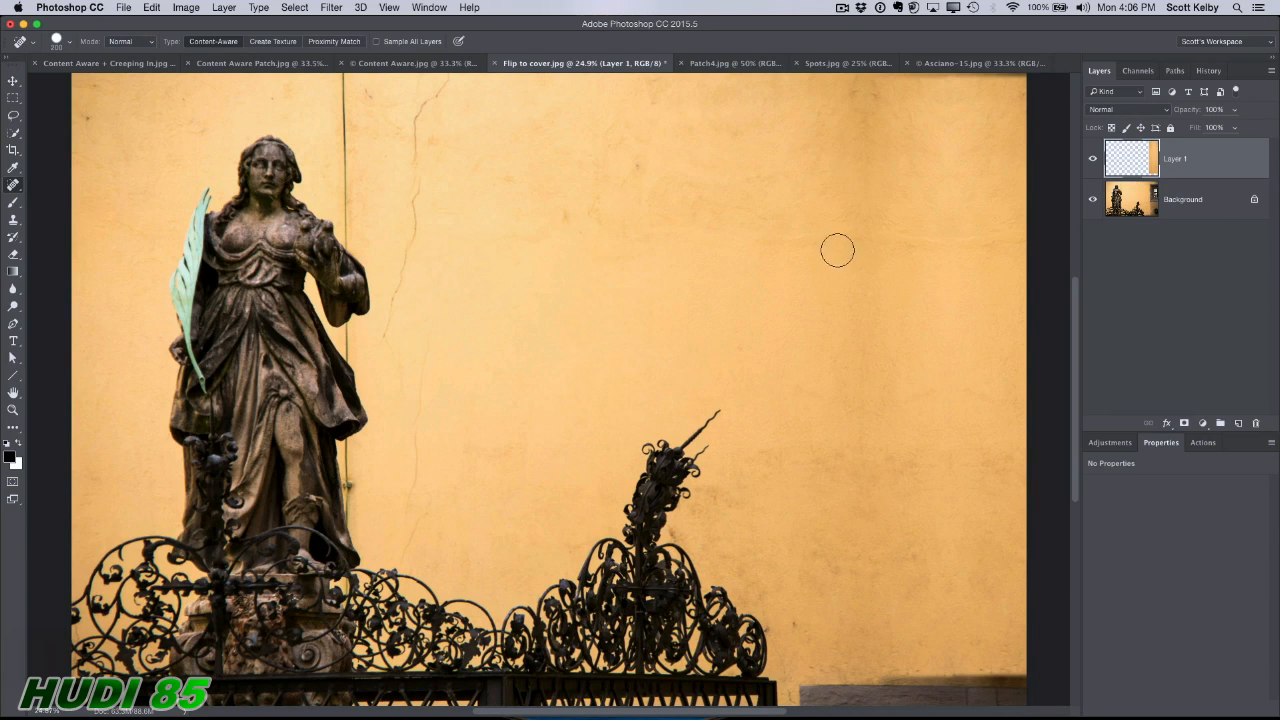
pyautogui.moveTo(783, 244); pyautogui.dragTo(842, 244)
# Step: Compare the wall with and without the cover layer and merge that layer into the background
pyautogui.click(1092, 161)
pyautogui.click(1092, 161)
pyautogui.click(1091, 161)
pyautogui.click(1091, 161)
pyautogui.click(1091, 161)
pyautogui.press('super+e')
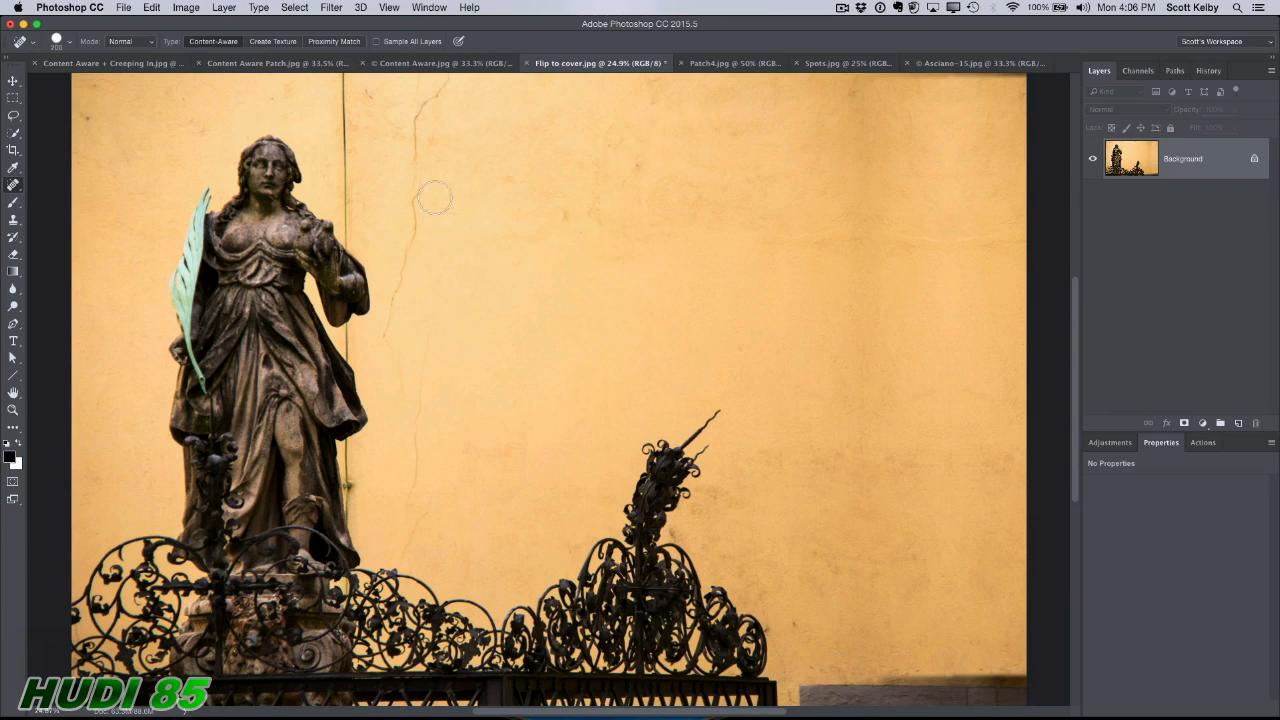
# Step: Select a wide rectangular strip of plain wall just above the stone ledge, from beside the fence to the photo's edge
pyautogui.click(13, 97)
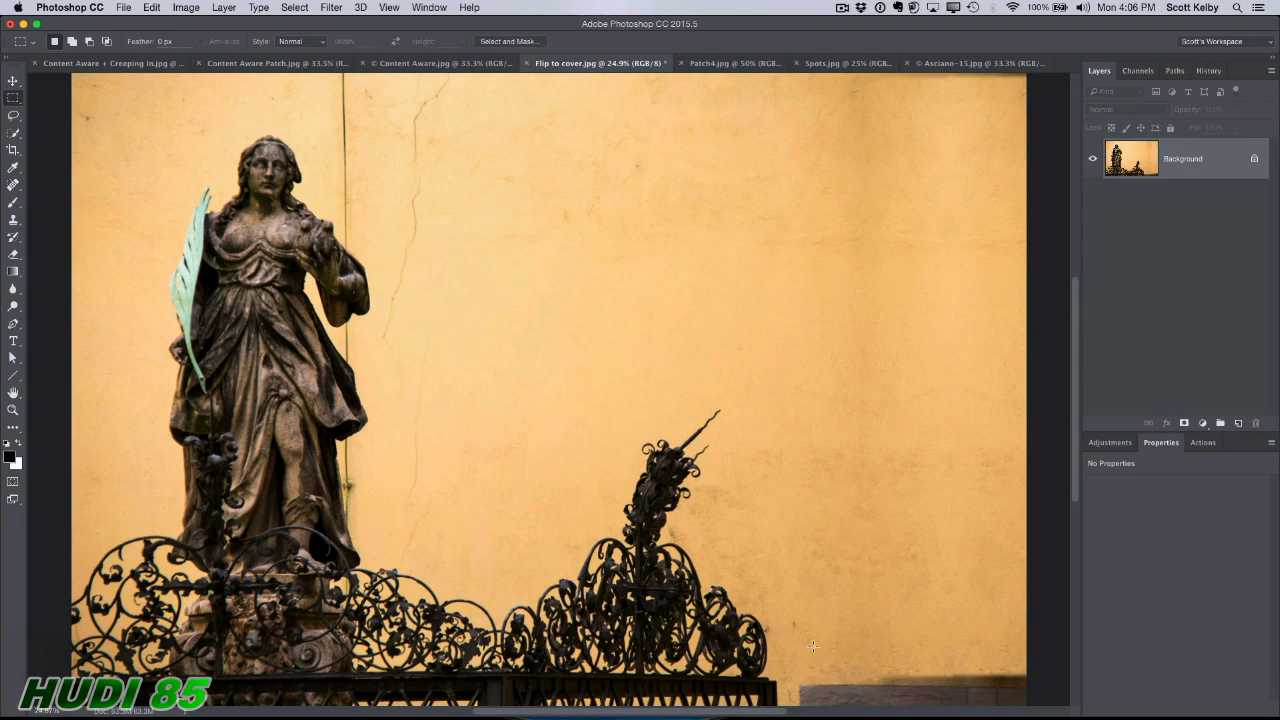
pyautogui.moveTo(789, 627); pyautogui.dragTo(1026, 666)
pyautogui.scroll(-1, 1076, 305)
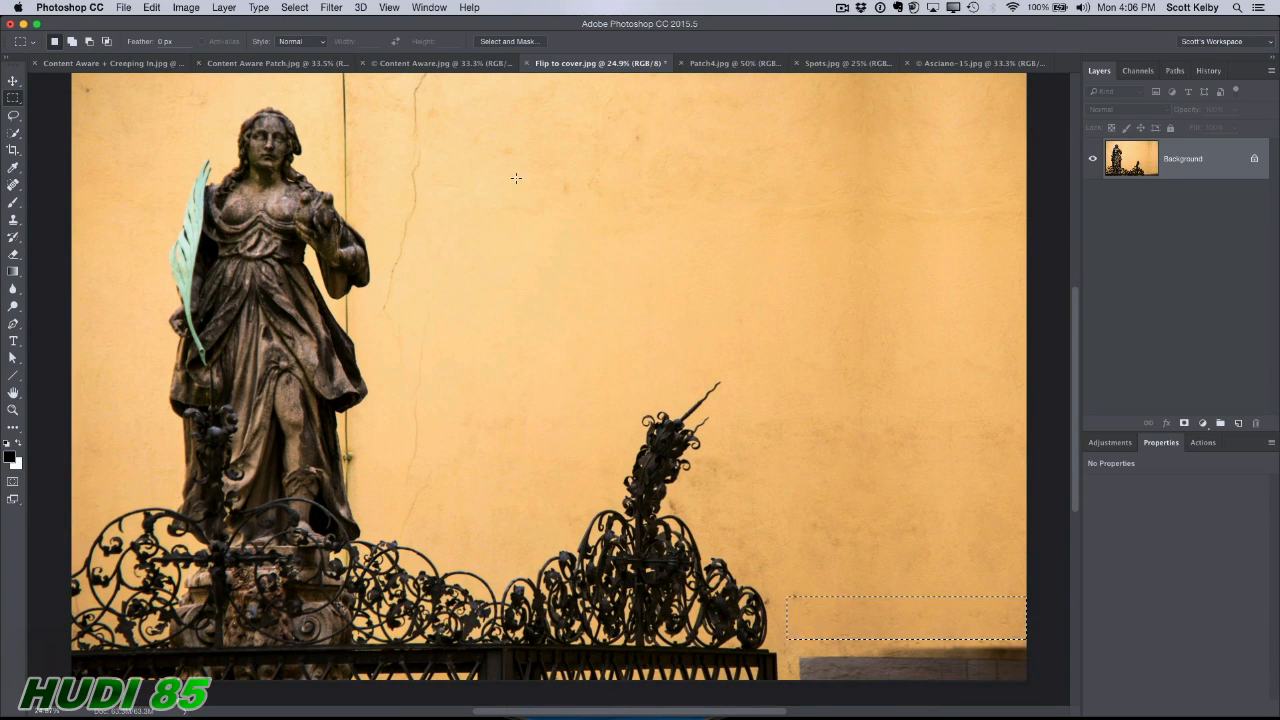
# Step: Feather the horizontal wall selection by 10 pixels and copy it to a new layer, checking it against the background
pyautogui.click(297, 8)
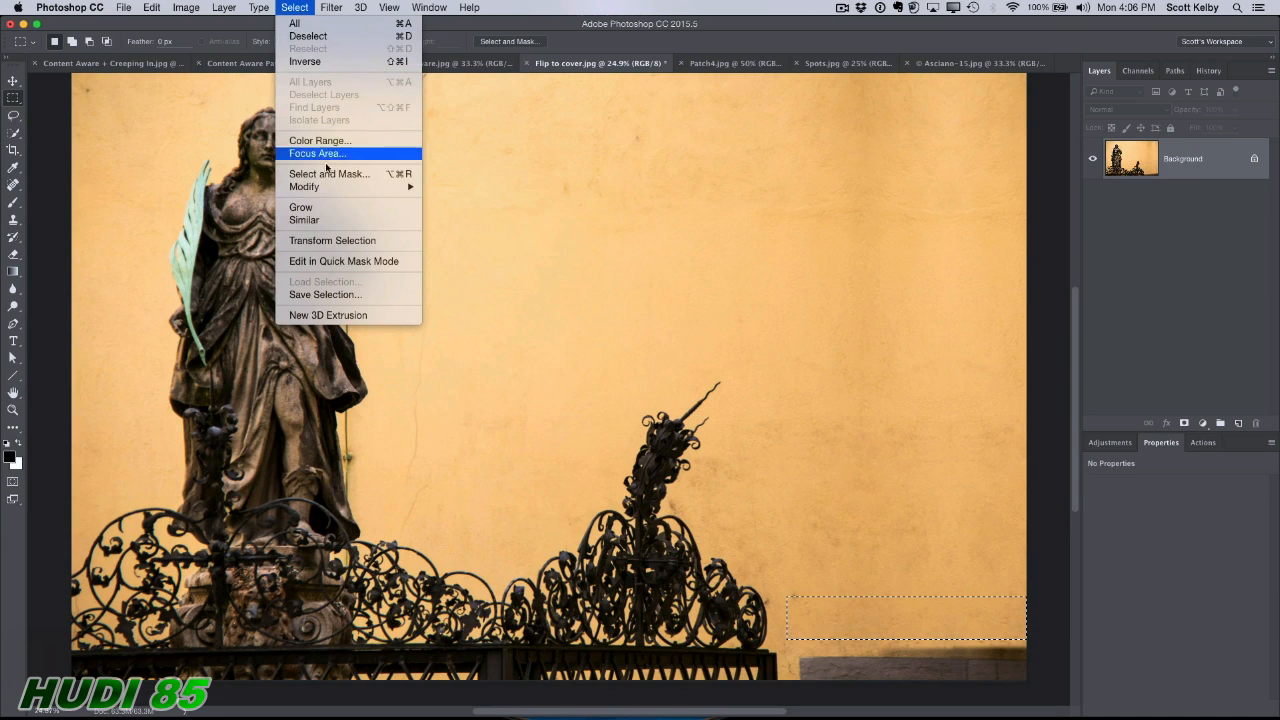
pyautogui.moveTo(330, 189)
pyautogui.click(452, 237)
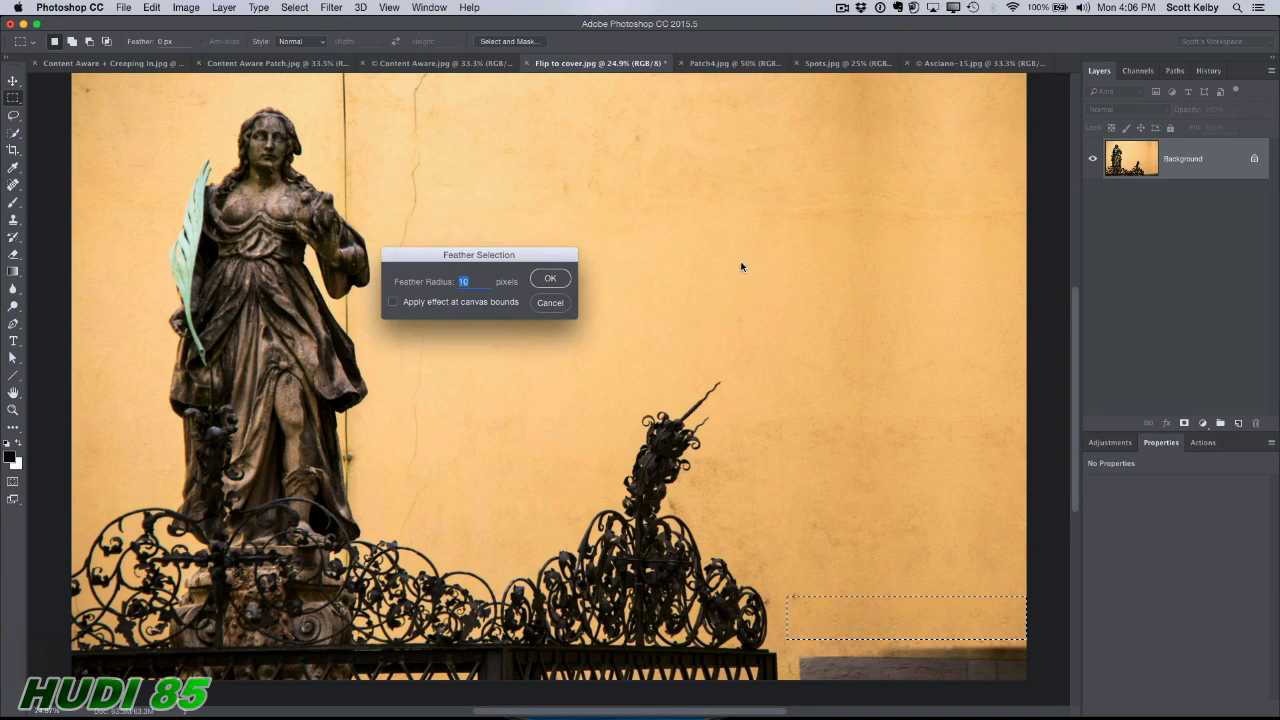
pyautogui.click(548, 278)
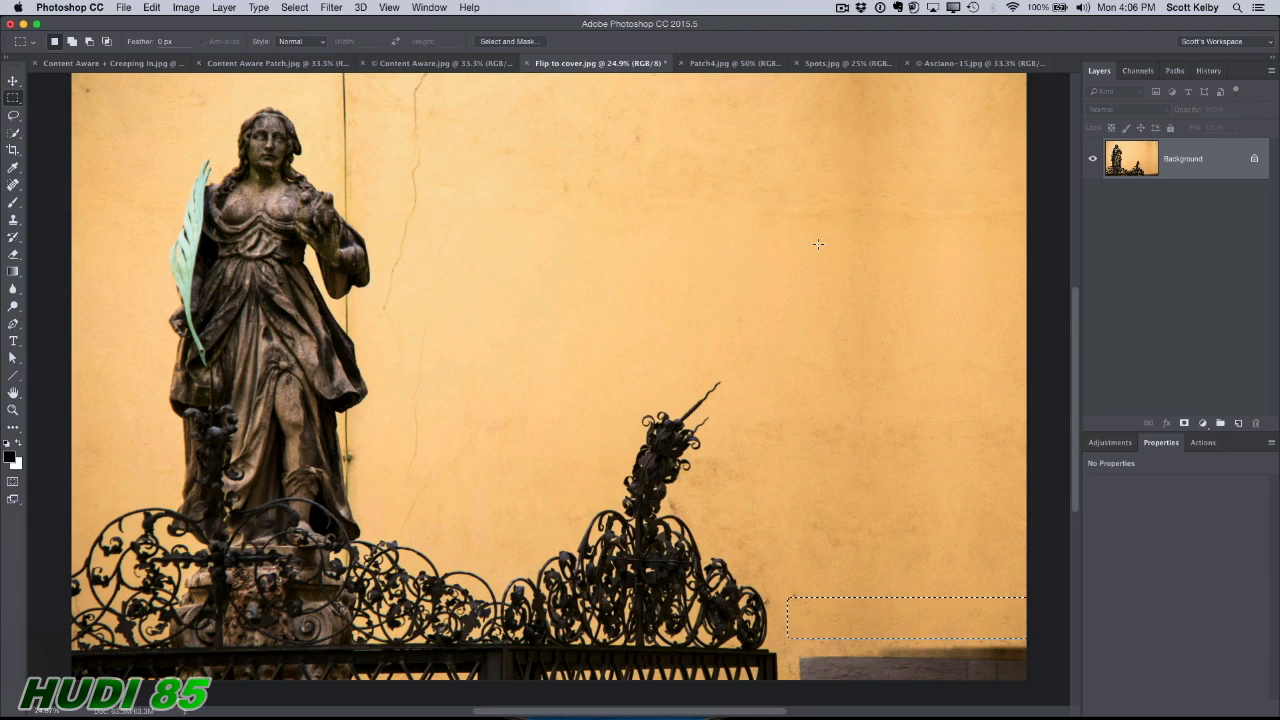
pyautogui.hotkey('ctrl', 'j')
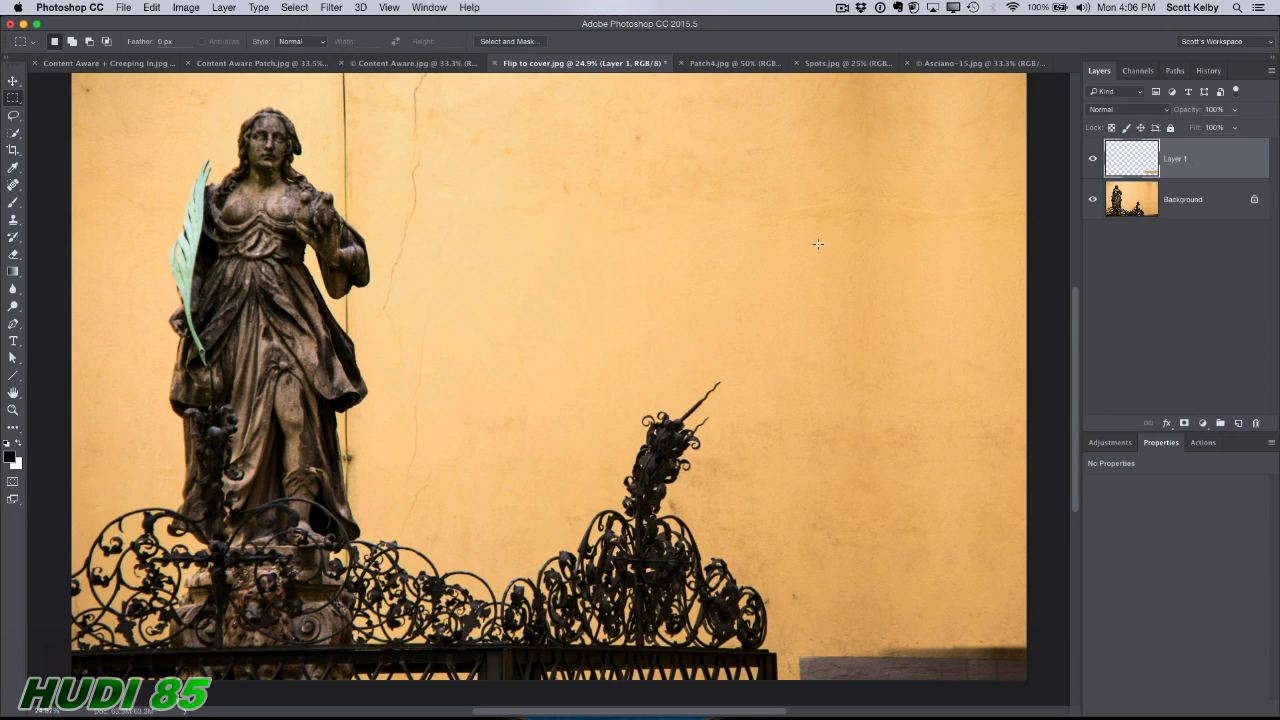
pyautogui.click(1092, 204)
pyautogui.click(1092, 204)
# Step: Flip the horizontal wall strip vertically and move it down over the stone ledge at the wall's base
pyautogui.hotkey('ctrl', 't')
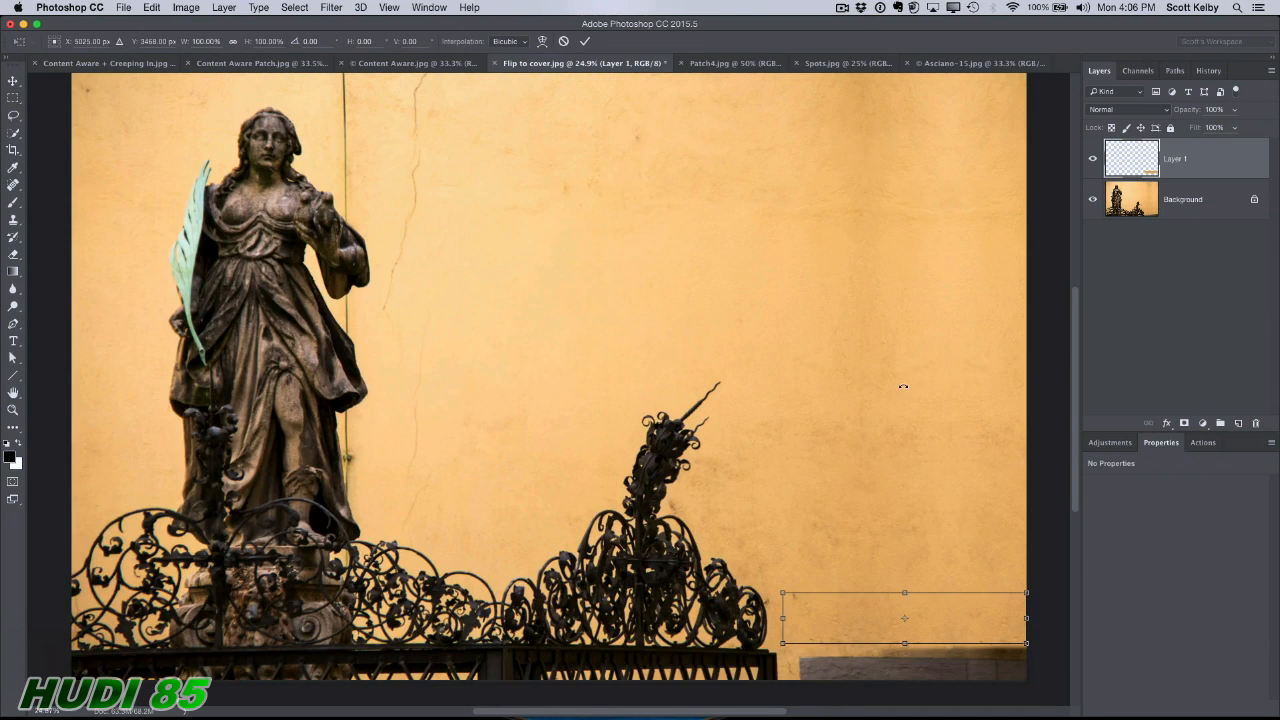
pyautogui.rightClick(950, 609)
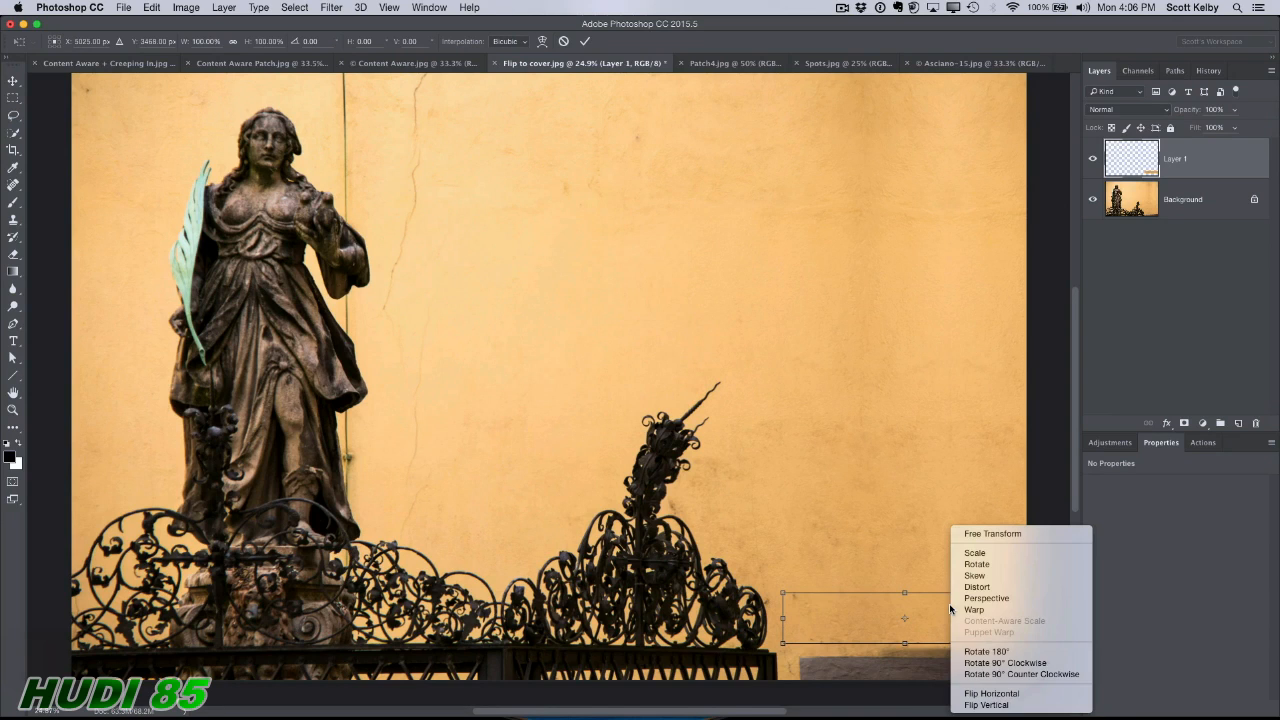
pyautogui.click(986, 705)
pyautogui.press('Return')
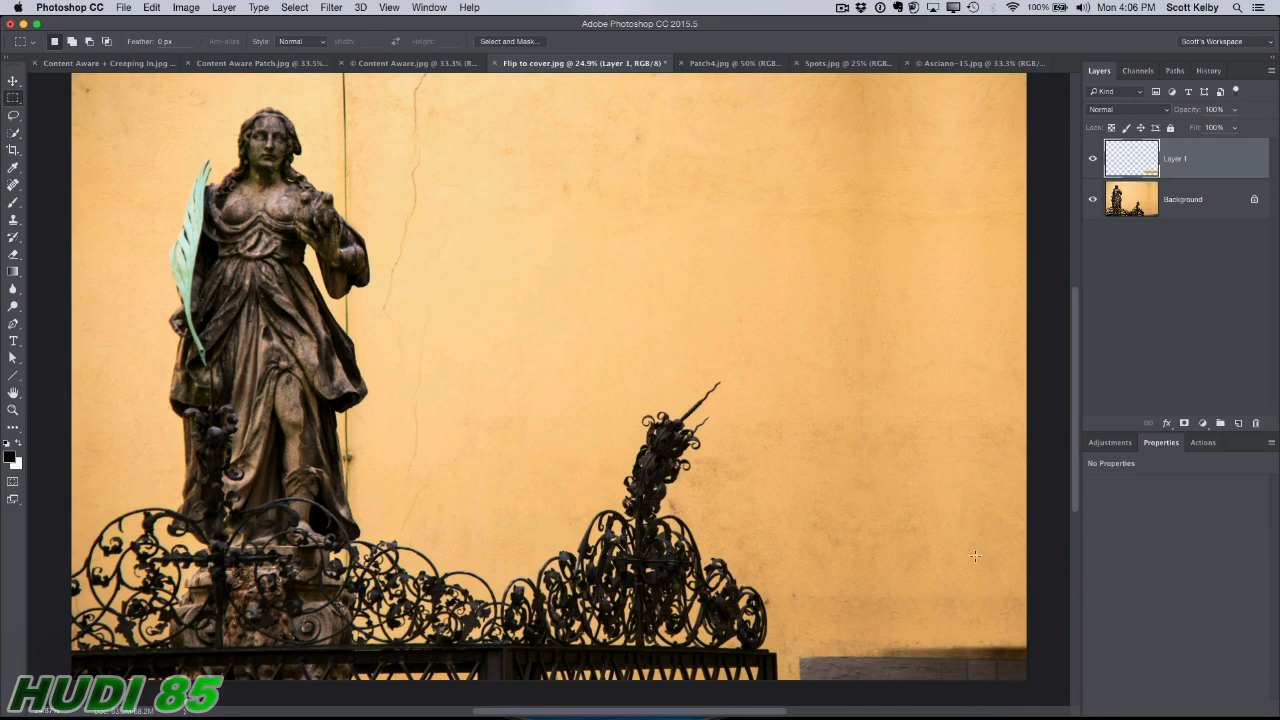
pyautogui.moveTo(974, 608); pyautogui.dragTo(974, 645)
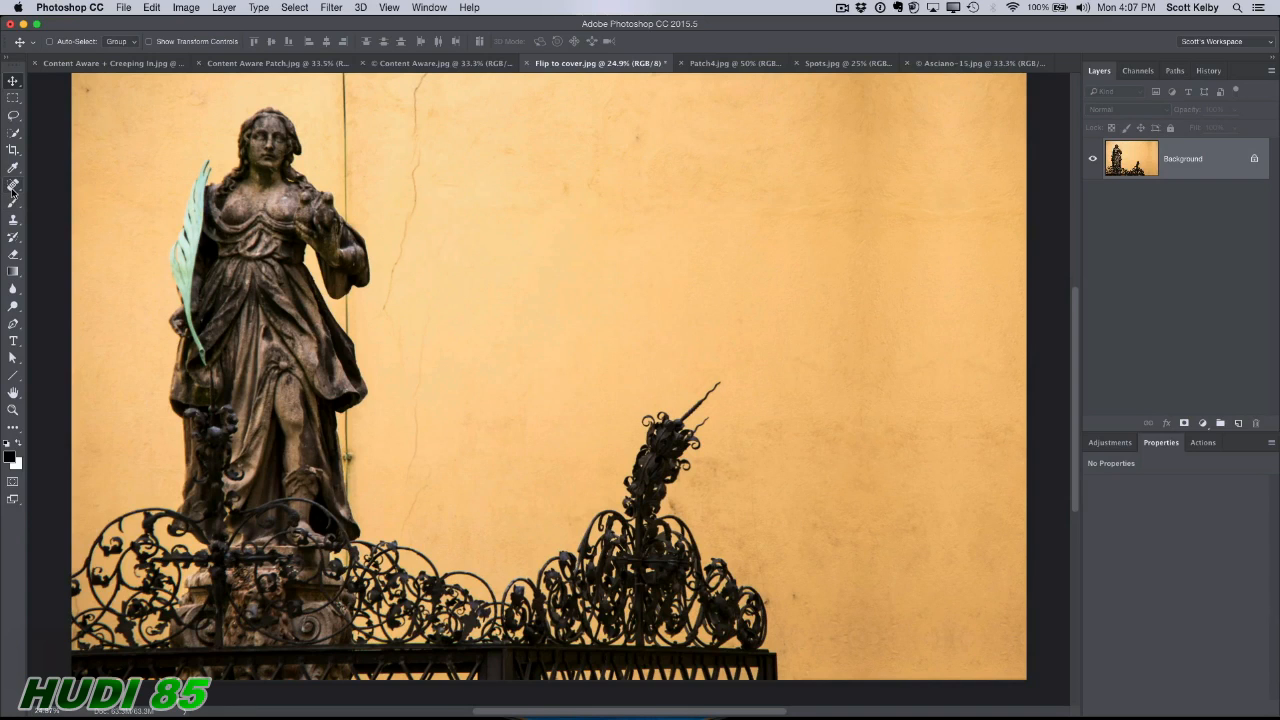
# Step: Choose the Spot Healing Brush and reduce its brush size for retouching the wall
pyautogui.click(13, 186)
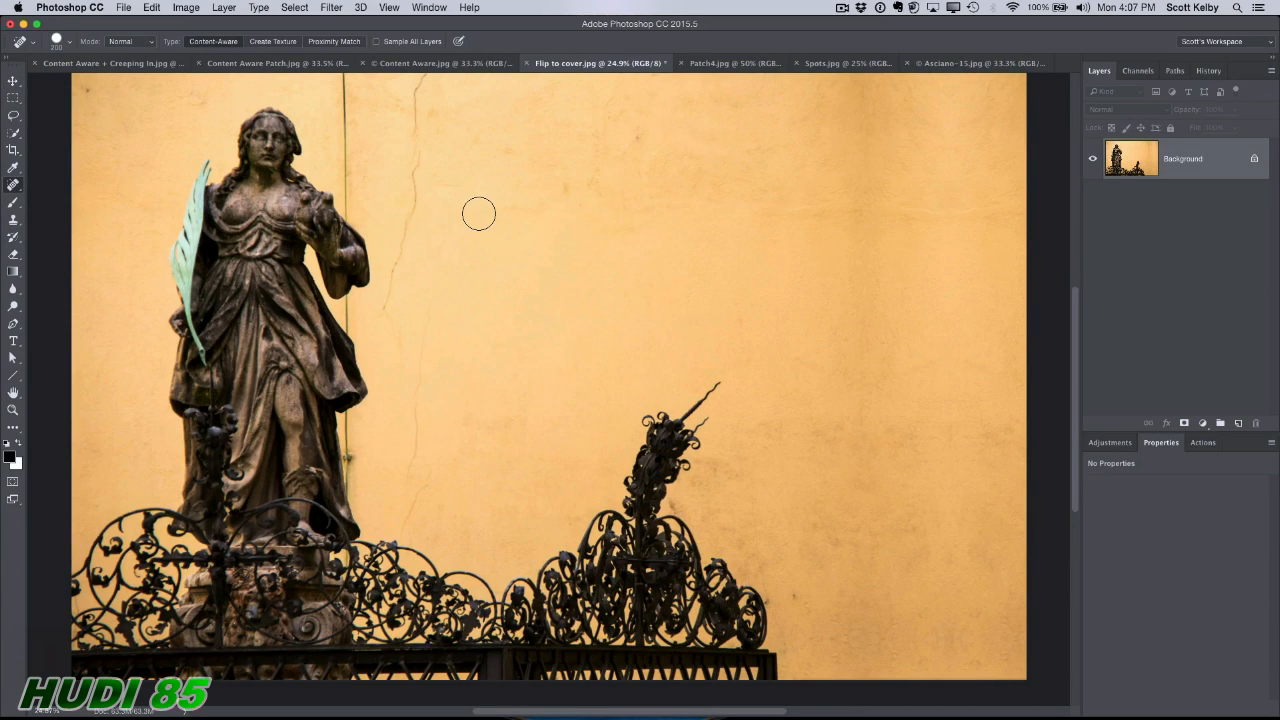
pyautogui.press('[')
pyautogui.press('[')
pyautogui.press('[')
pyautogui.press('[')
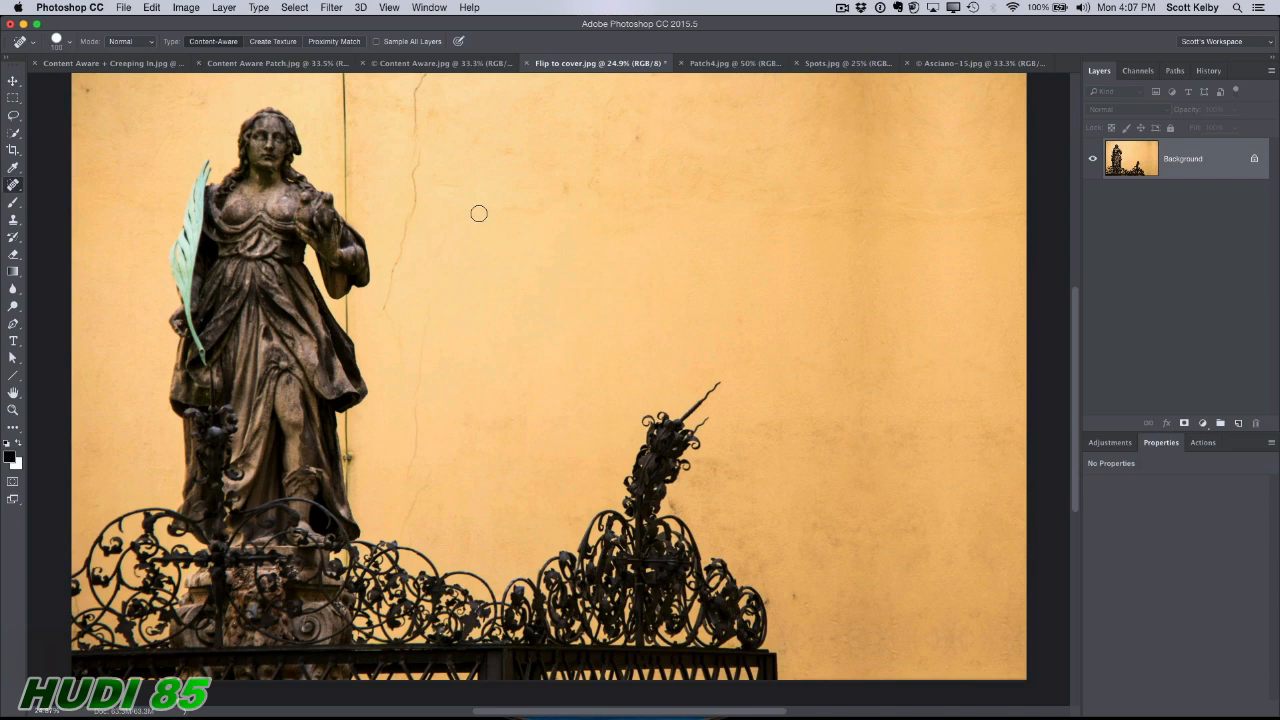